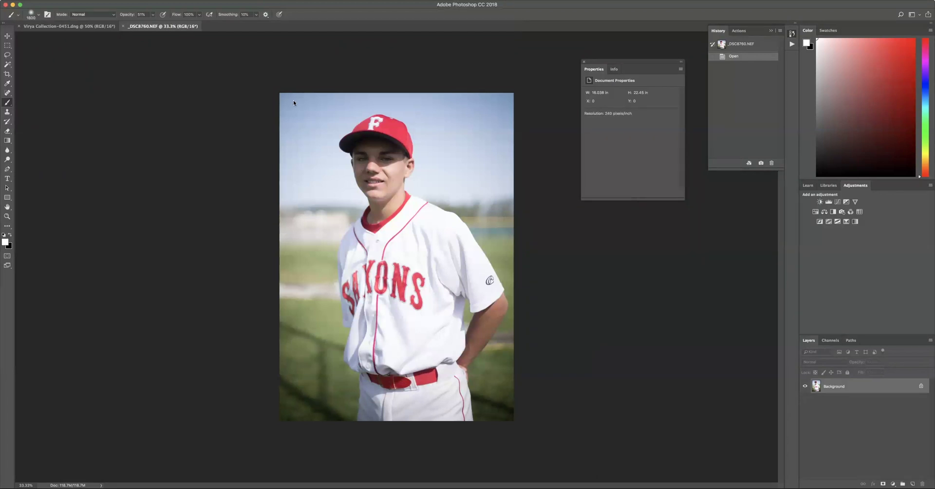
# Step: Show the Actions panel and collapse the My Retouch Set and Dodge Burn action sets
pyautogui.click(234, 0)
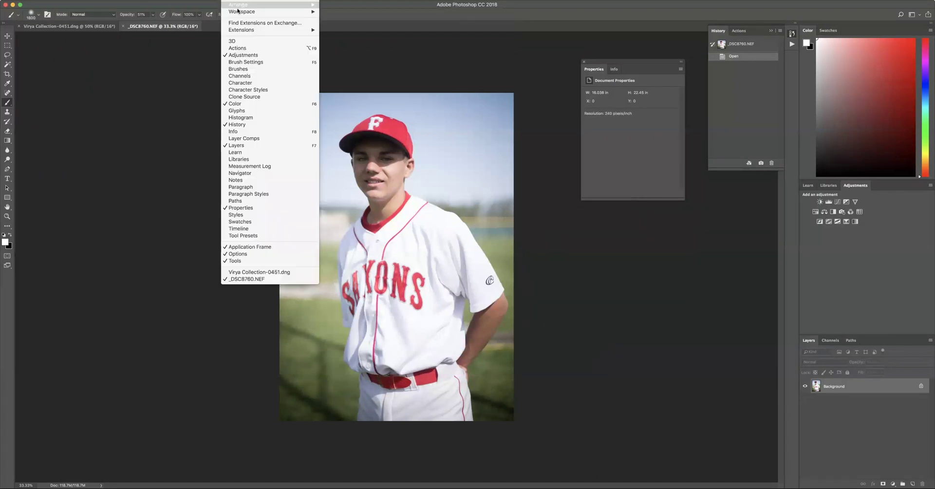
pyautogui.click(247, 49)
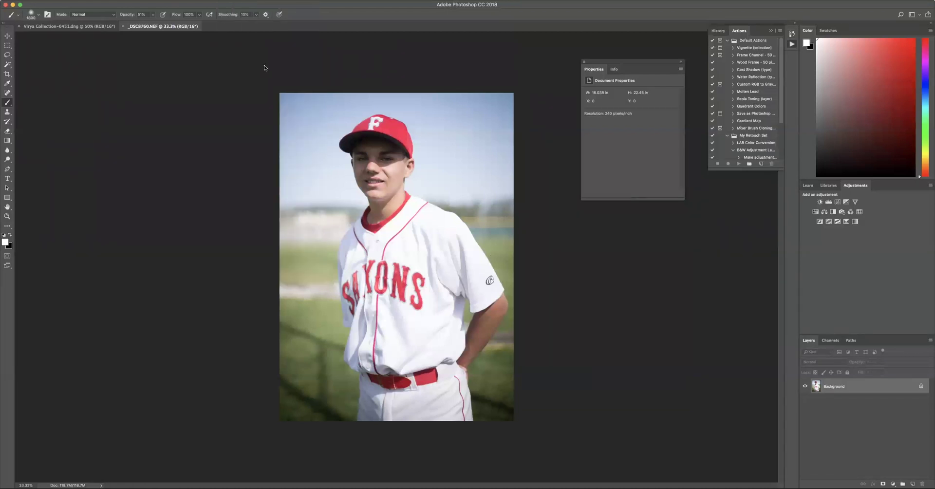
pyautogui.click(727, 137)
pyautogui.click(728, 144)
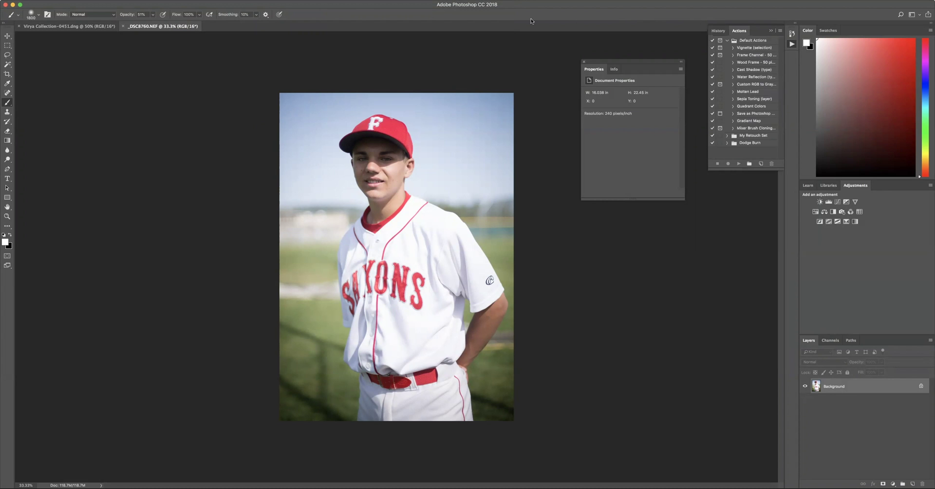
# Step: Load the Basic Color Correction, Frequency Retouch and Skin Retouching action files from the Updated Actions folder in Documents
pyautogui.click(780, 31)
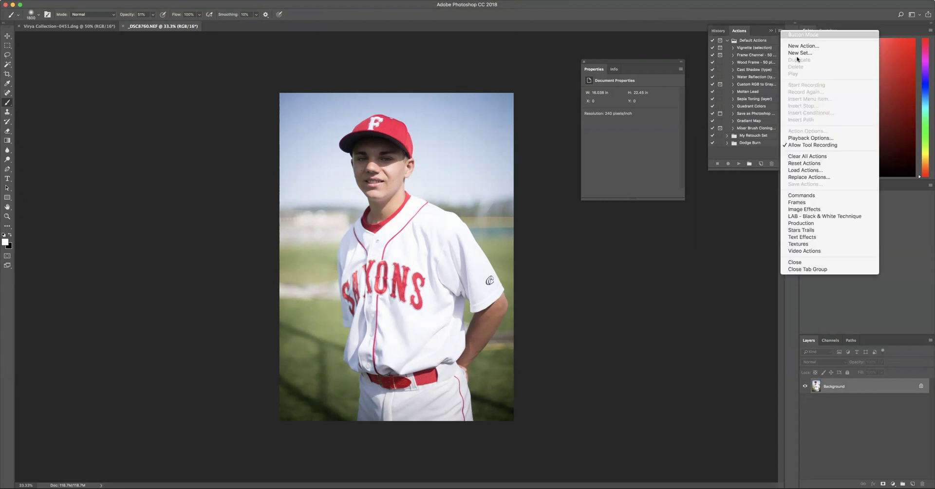
pyautogui.click(808, 171)
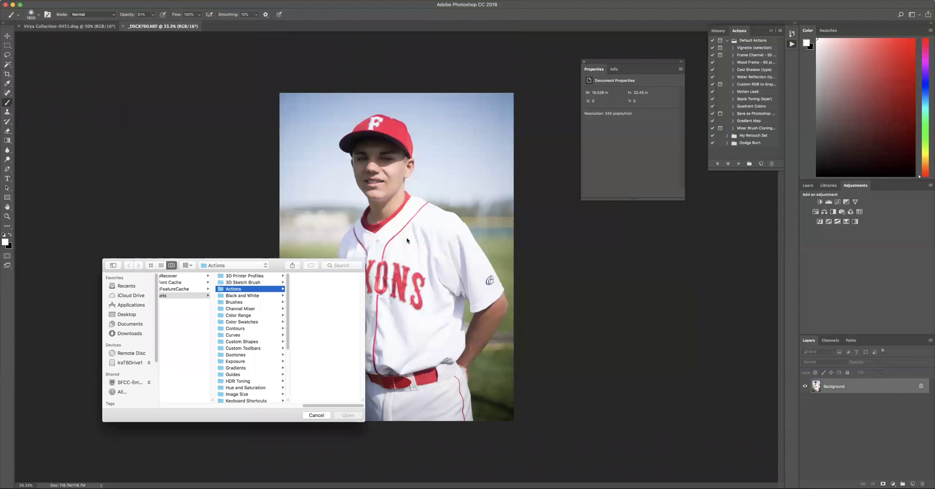
pyautogui.click(130, 324)
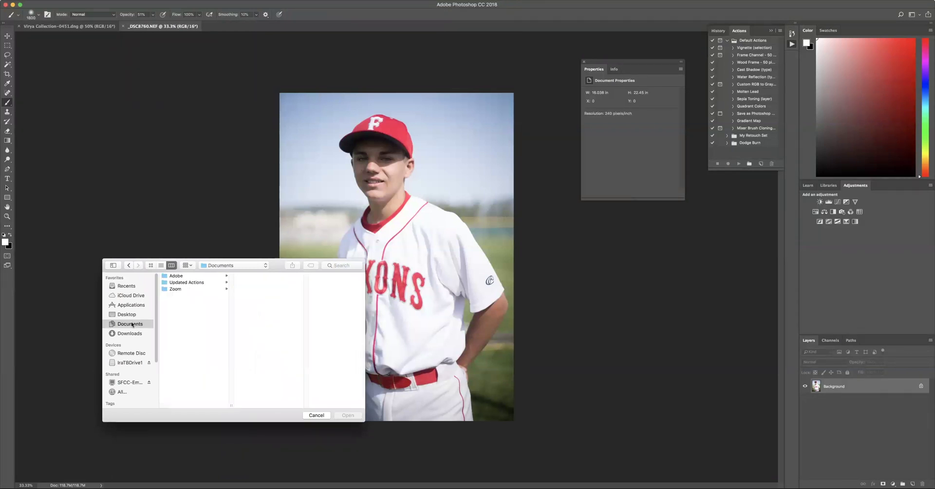
pyautogui.click(203, 284)
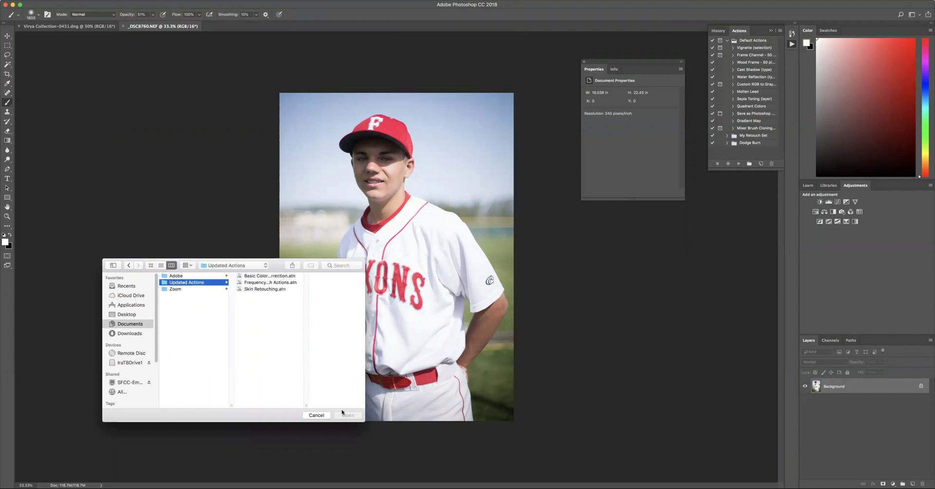
pyautogui.click(251, 277)
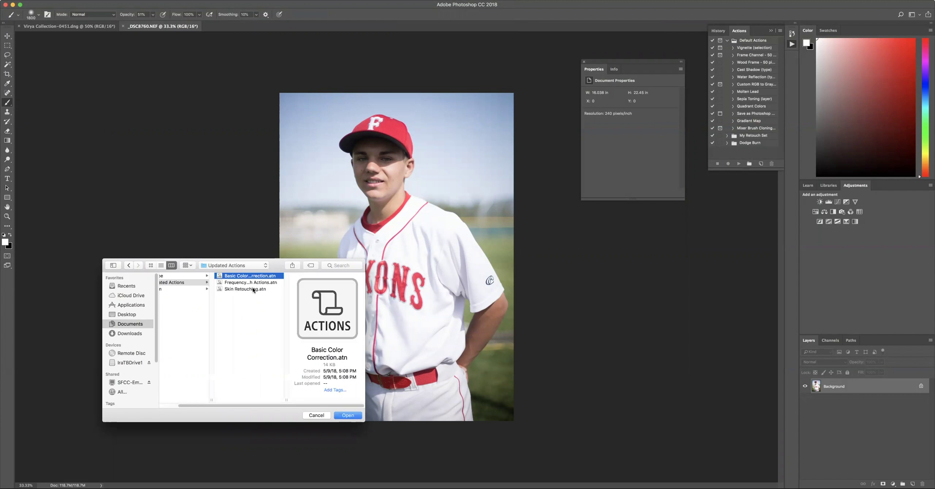
pyautogui.keyDown('shift'); pyautogui.click(253, 289); pyautogui.keyUp('shift')
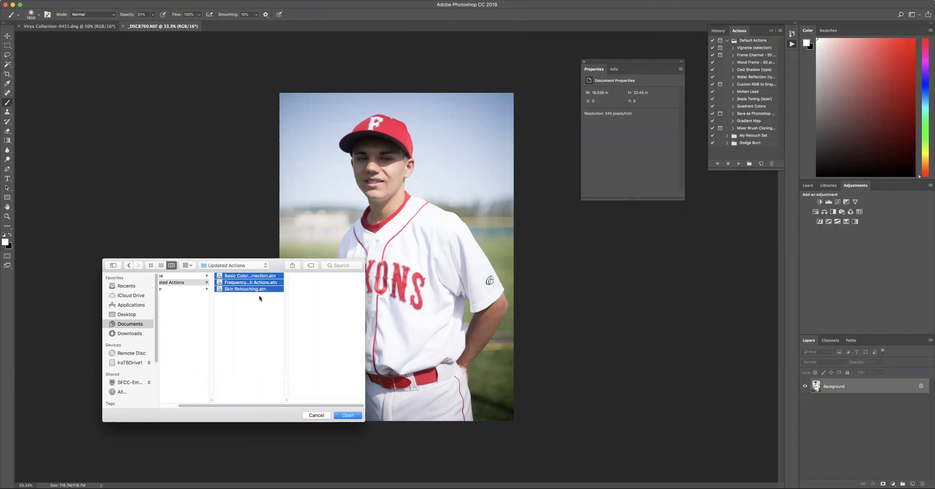
pyautogui.click(349, 415)
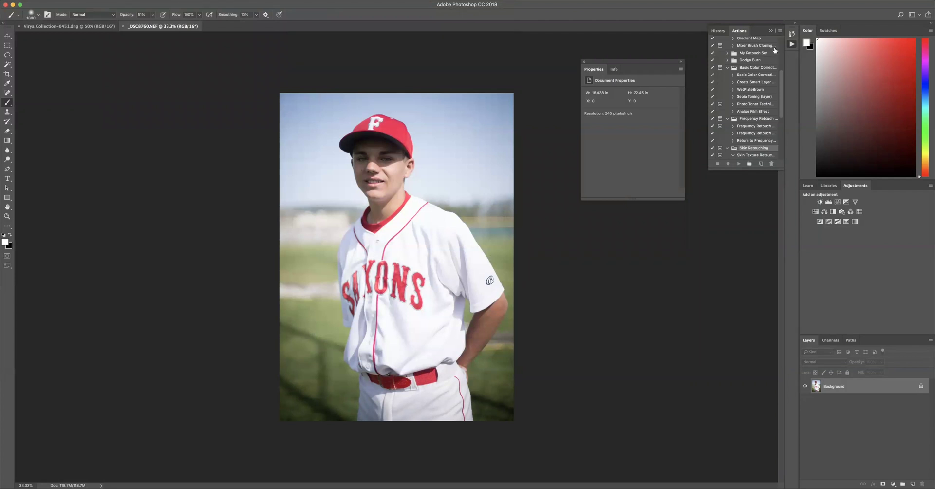
# Step: Set the Actions panel to Button Mode and run the Basic Color Correction action on the baseball portrait
pyautogui.click(780, 32)
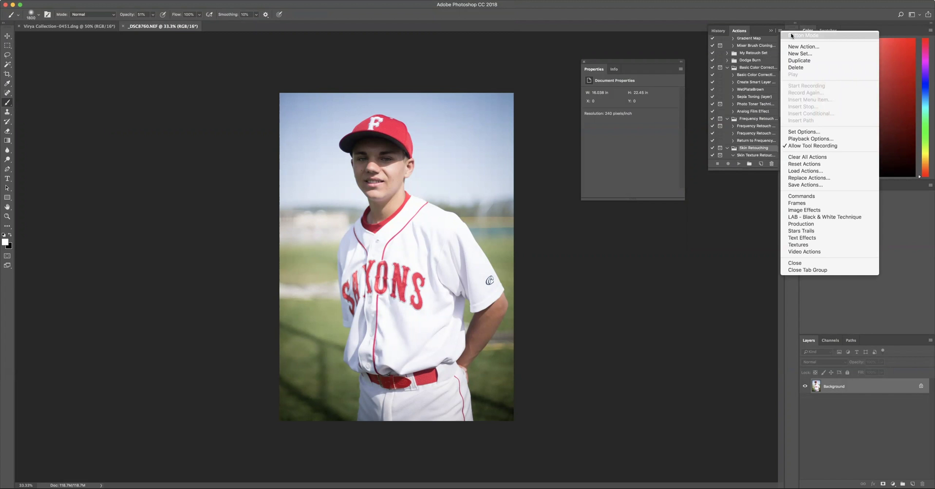
pyautogui.click(798, 36)
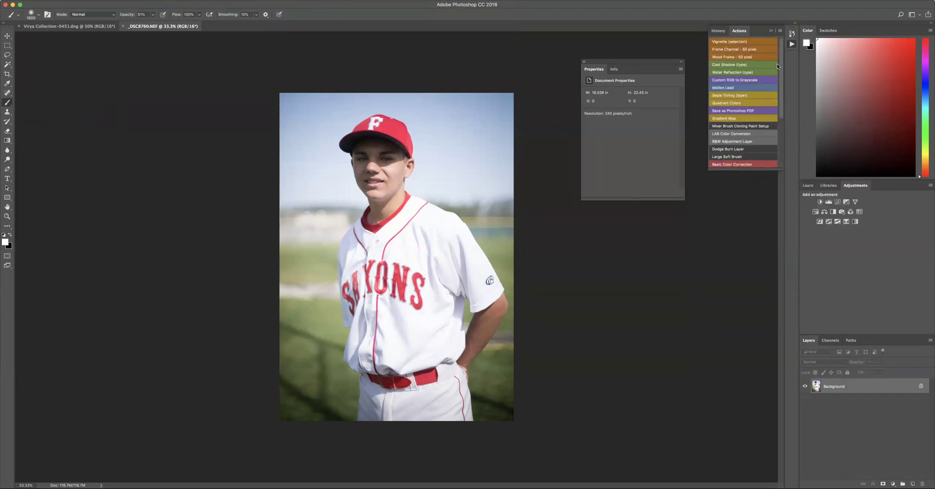
pyautogui.scroll(-5, 778, 69)
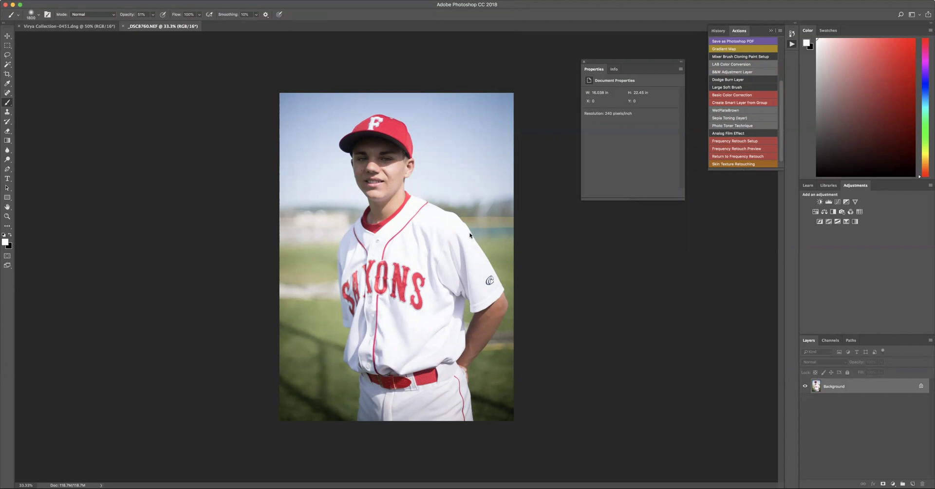
pyautogui.click(723, 96)
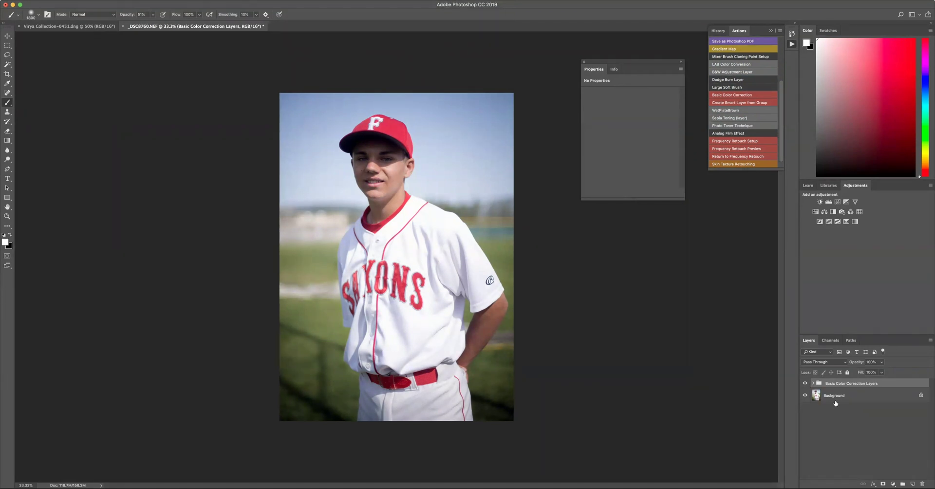
# Step: Compare the portrait with and without the Basic Color Correction Layers group, leaving the group visible
pyautogui.click(805, 384)
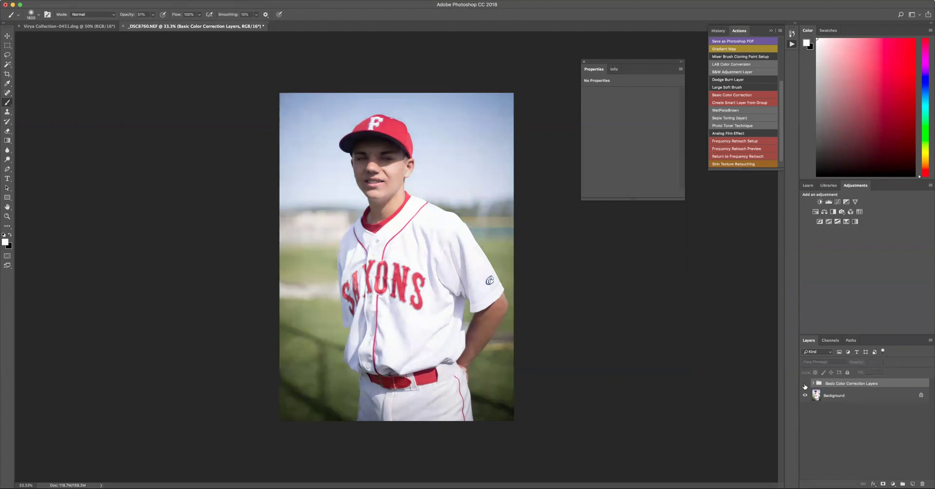
pyautogui.click(804, 384)
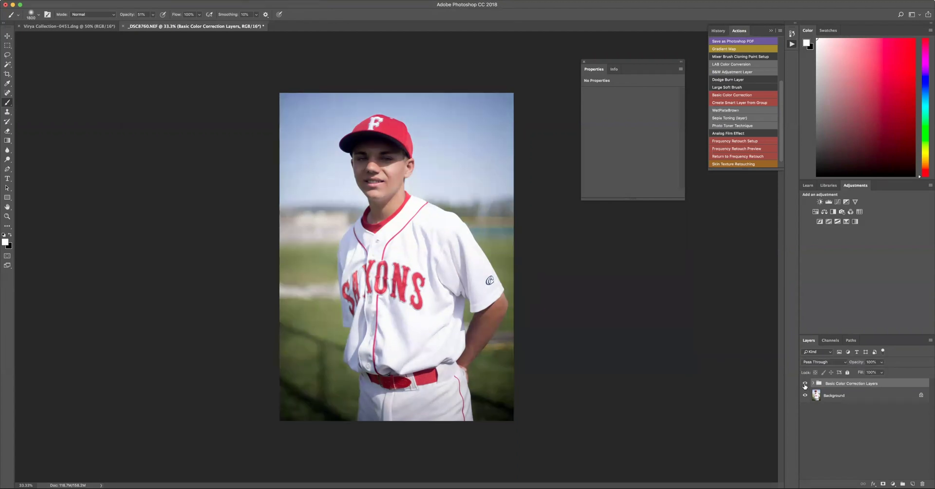
pyautogui.click(805, 384)
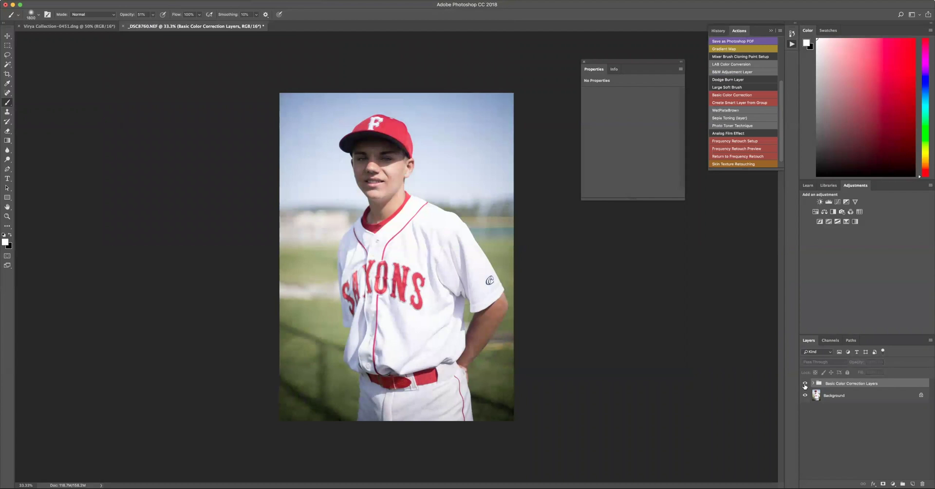
pyautogui.click(804, 384)
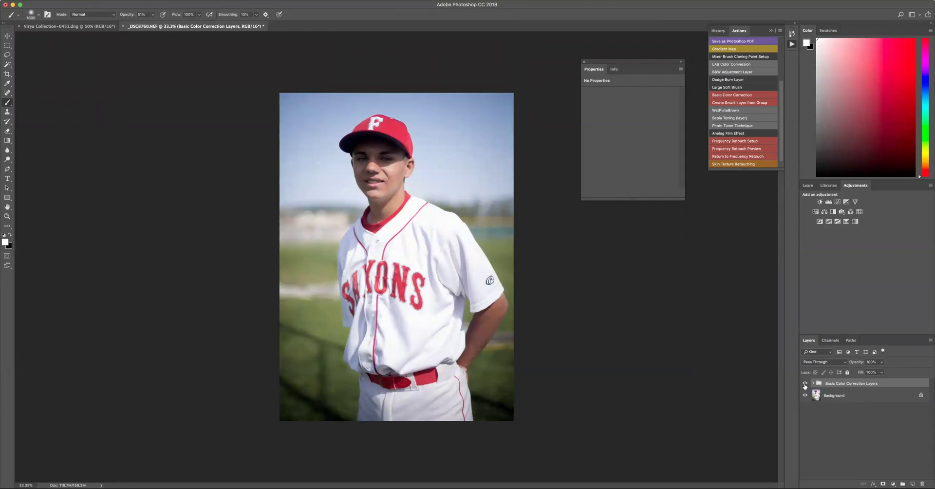
pyautogui.click(805, 385)
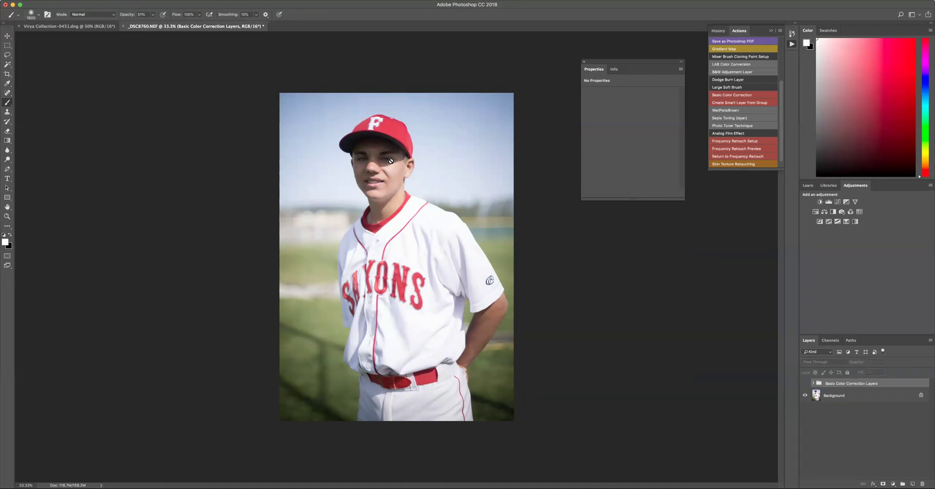
pyautogui.click(805, 383)
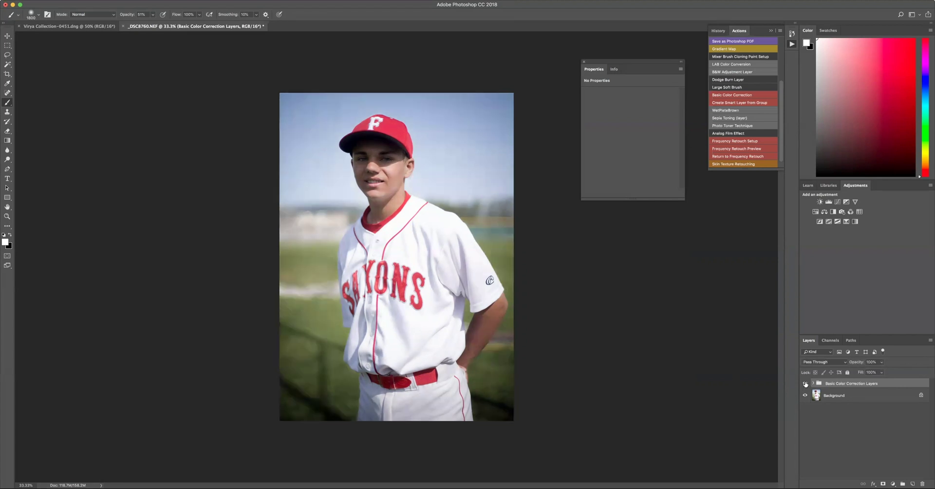
# Step: Expand the Basic Color Correction Layers group and compare the image with and without the Curves 1 layer
pyautogui.click(813, 383)
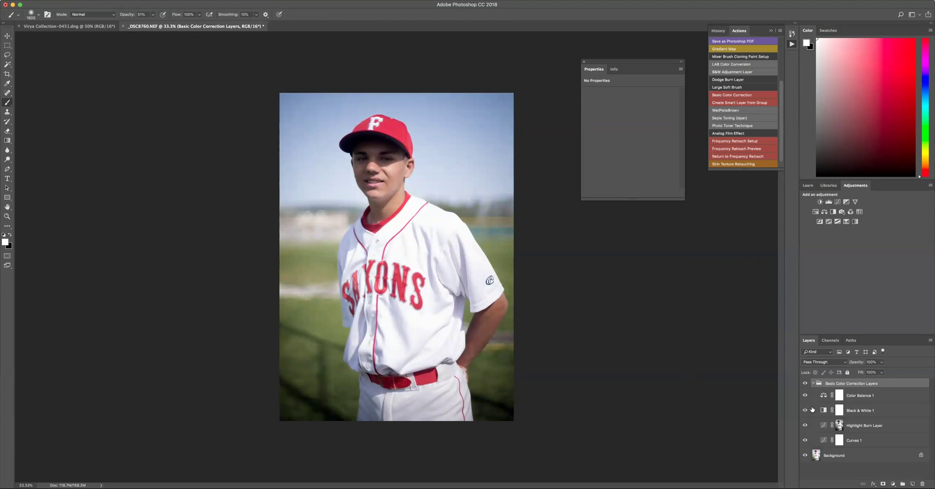
pyautogui.click(804, 441)
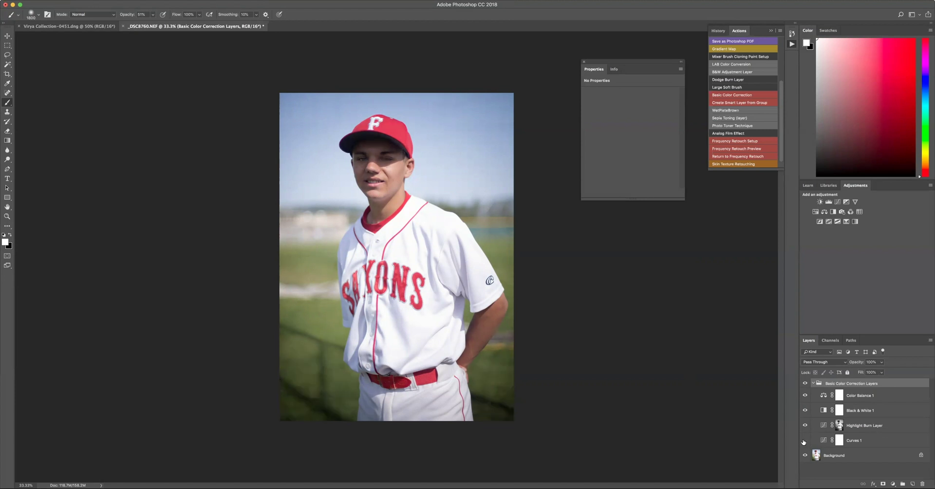
pyautogui.click(805, 441)
pyautogui.click(804, 440)
pyautogui.click(804, 441)
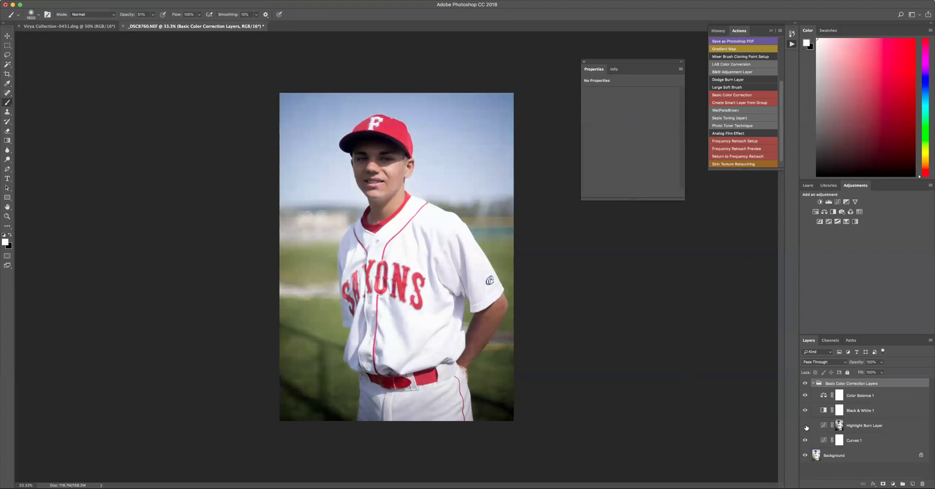
# Step: Pull the Highlight Burn Layer's curve slightly lower, keep the layer visible, and display its layer mask on the canvas
pyautogui.click(805, 426)
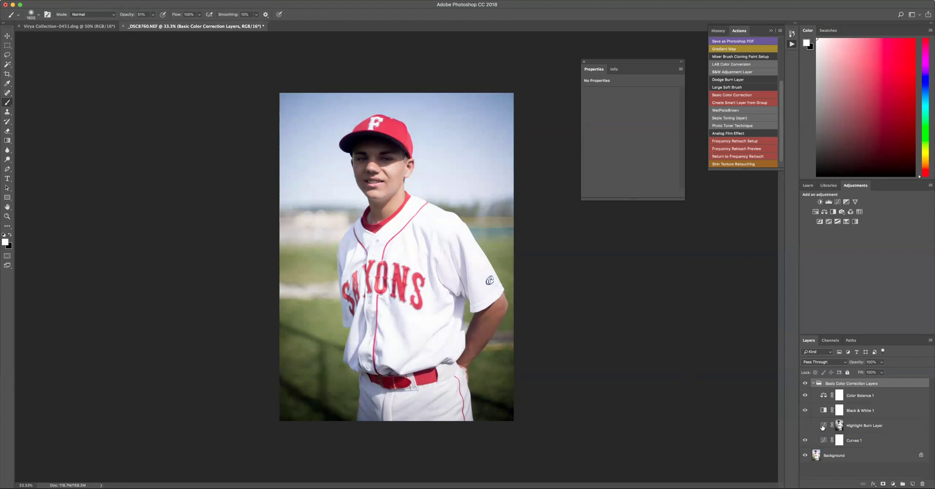
pyautogui.click(822, 426)
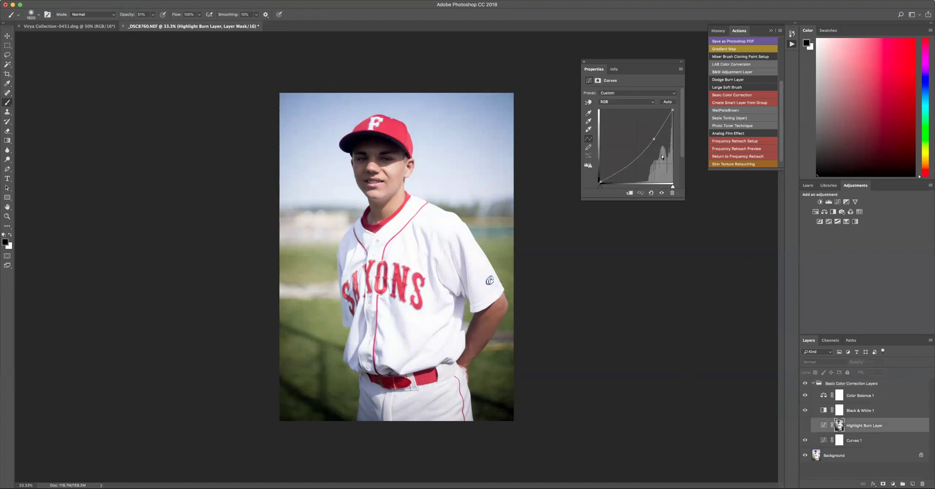
pyautogui.moveTo(653, 139); pyautogui.dragTo(658, 142)
pyautogui.click(806, 426)
pyautogui.keyDown('alt'); pyautogui.click(839, 425); pyautogui.keyUp('alt')
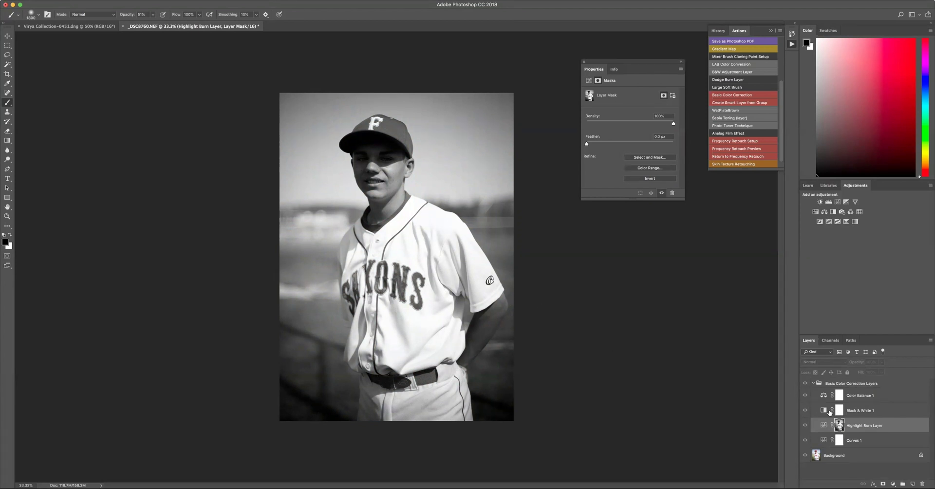
# Step: Compare the image with and without the Black & White 1 layer and check the layer's blending mode
pyautogui.click(823, 410)
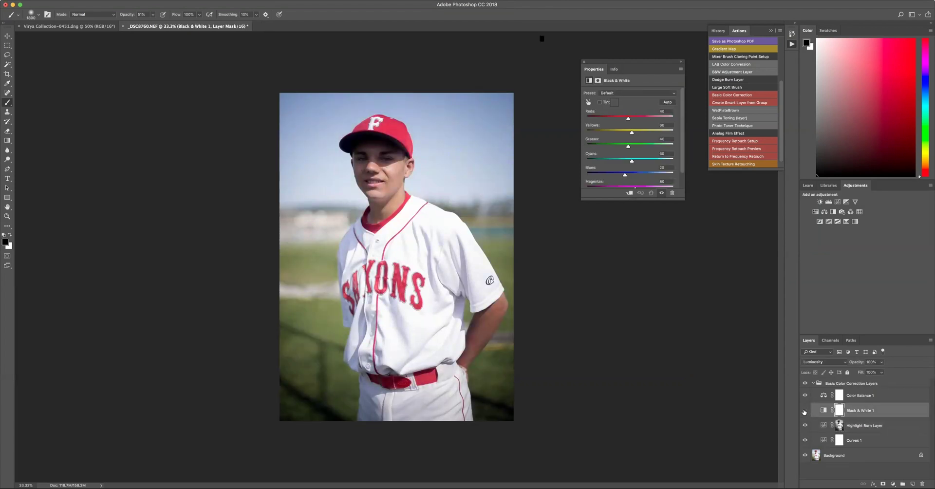
pyautogui.click(804, 411)
pyautogui.click(805, 411)
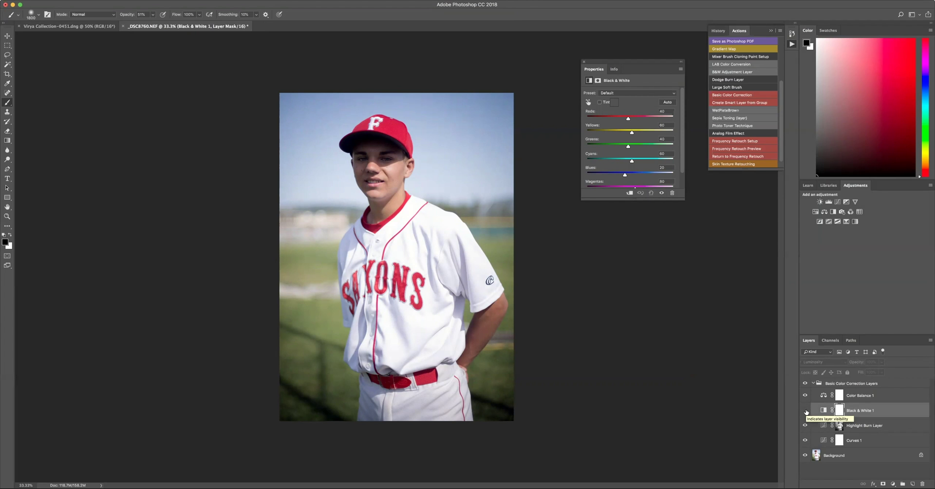
pyautogui.click(804, 410)
pyautogui.click(821, 412)
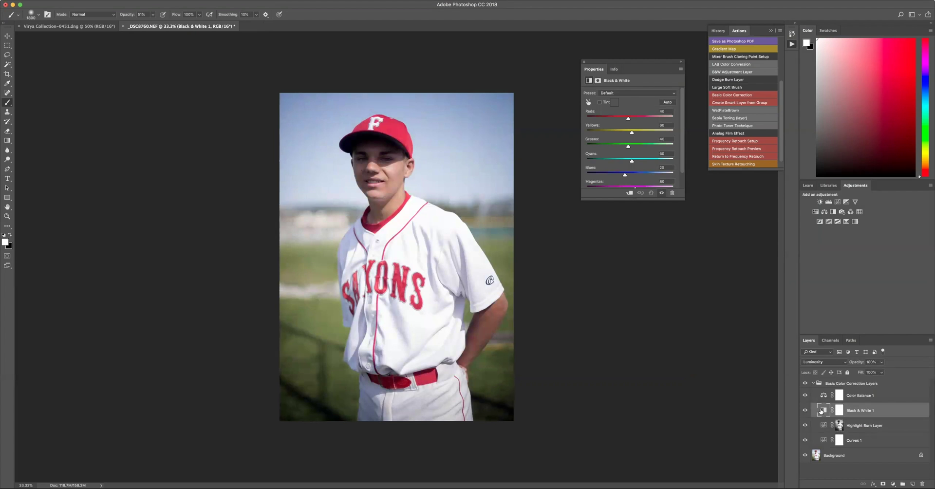
pyautogui.click(816, 363)
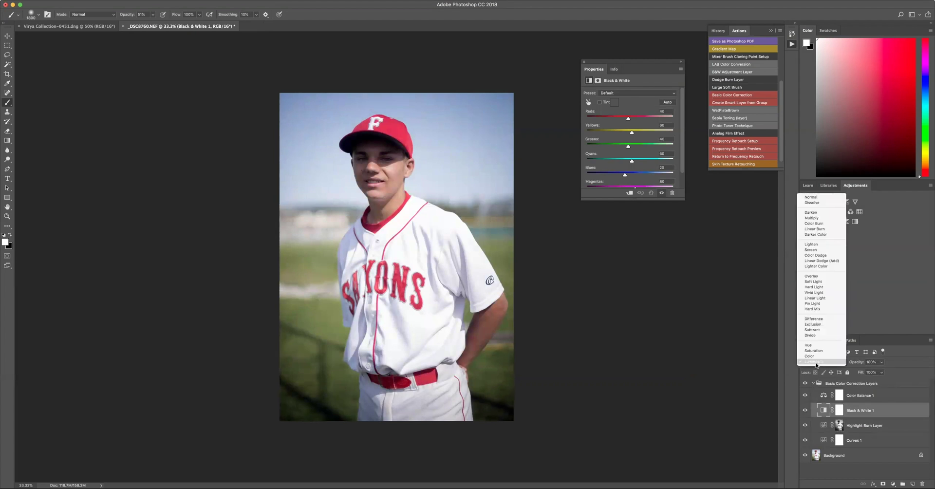
pyautogui.click(823, 413)
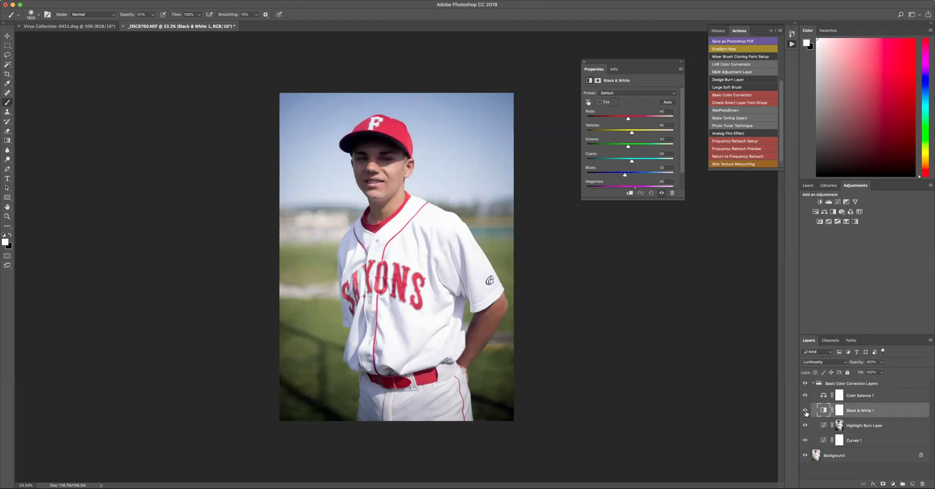
# Step: Recheck the effect of the Black & White 1 layer and set its Greens value to -120
pyautogui.click(806, 411)
pyautogui.click(805, 412)
pyautogui.click(806, 411)
pyautogui.click(805, 411)
pyautogui.moveTo(621, 148); pyautogui.dragTo(600, 145)
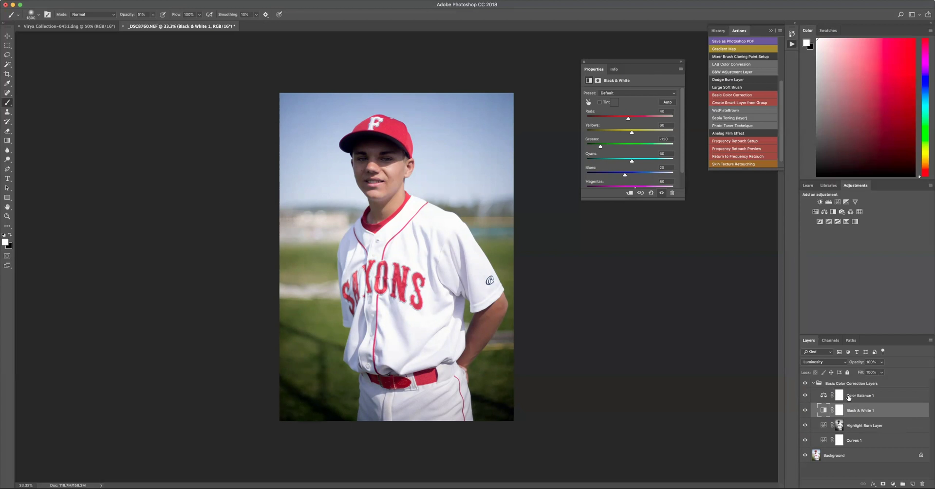
# Step: Check the Color Balance 1 settings and apply the automatic correction to the Curves 1 layer
pyautogui.click(823, 395)
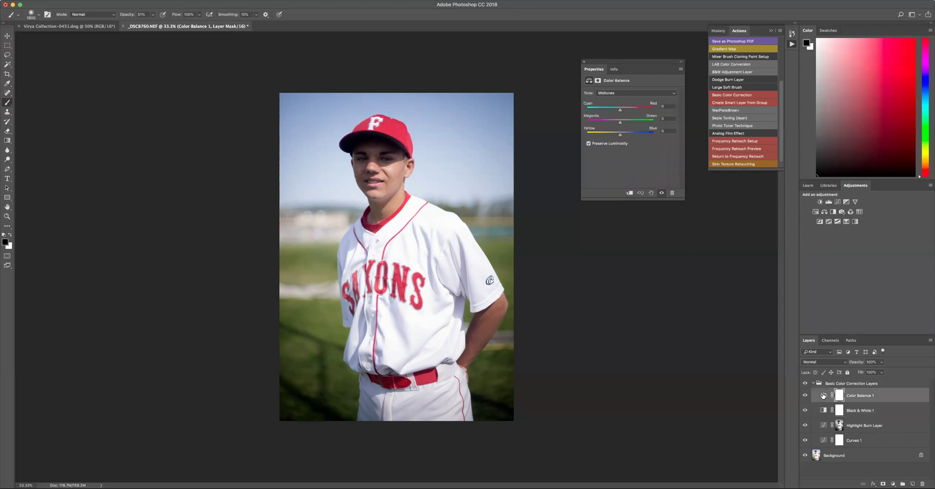
pyautogui.click(823, 440)
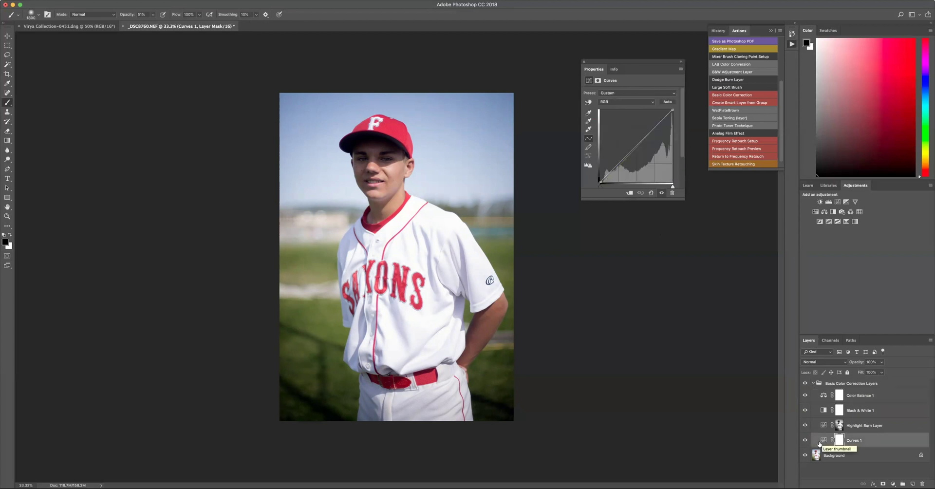
pyautogui.click(666, 103)
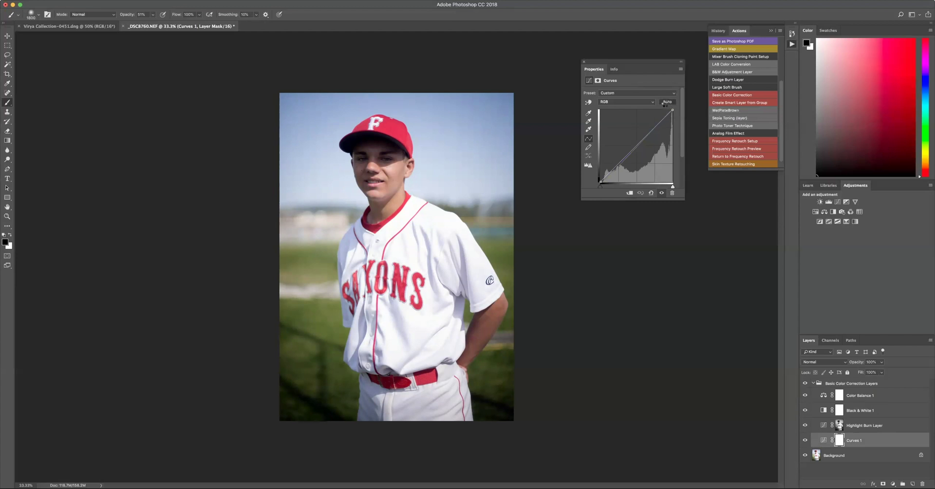
# Step: Reapply the automatic correction to the Curves 1 layer and compare the image with and without the Highlight Burn Layer
pyautogui.click(665, 104)
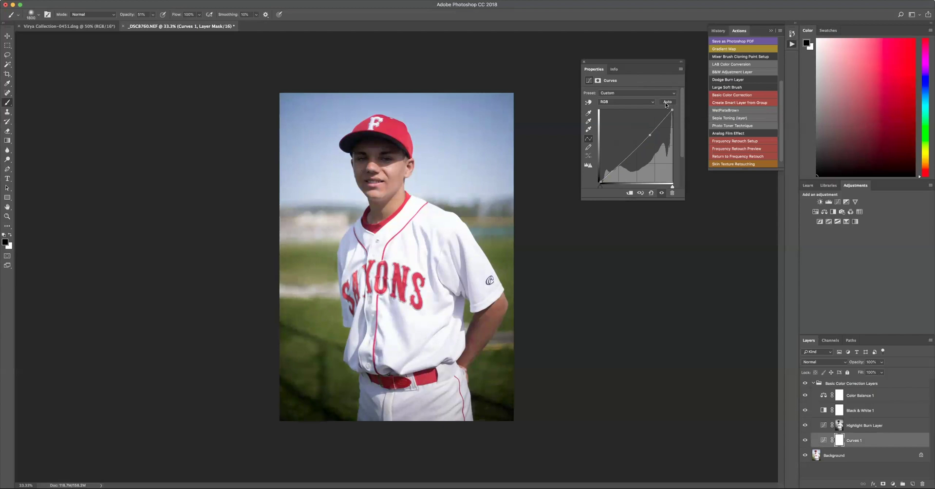
pyautogui.click(805, 426)
pyautogui.click(805, 426)
# Step: Shift the Color Balance 1 midtones toward yellow to about -8 and compare the image with and without that layer
pyautogui.click(824, 397)
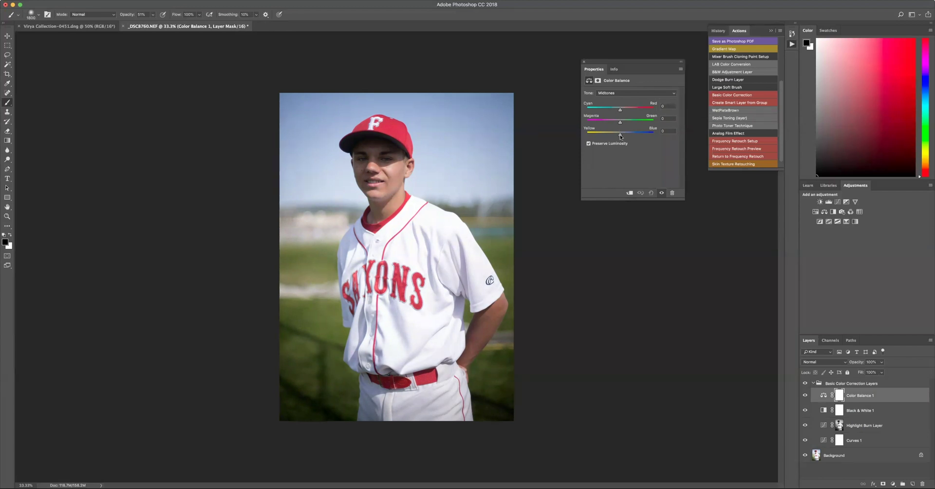
pyautogui.moveTo(620, 137); pyautogui.dragTo(618, 136)
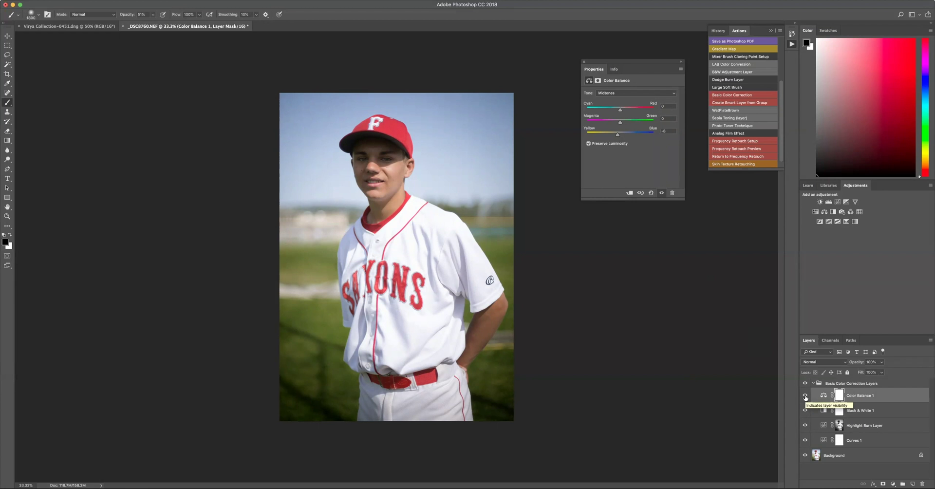
pyautogui.click(805, 397)
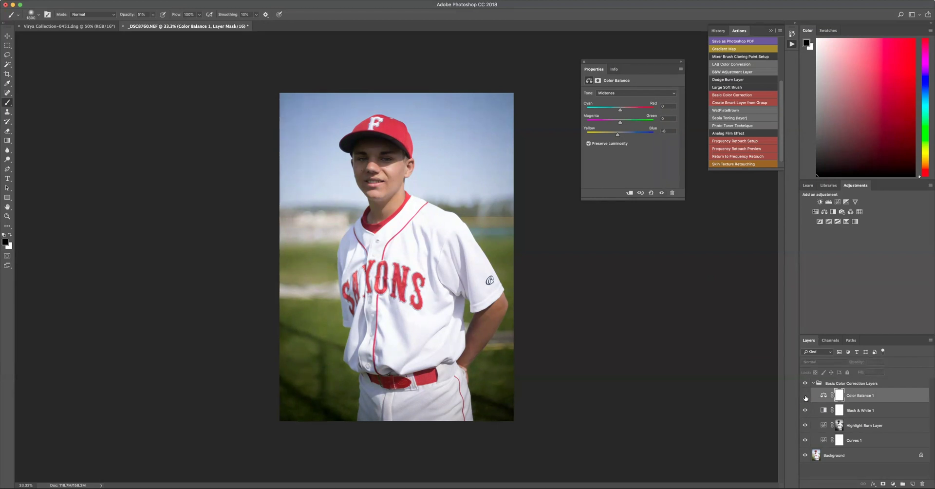
pyautogui.click(805, 397)
pyautogui.click(805, 397)
pyautogui.click(805, 397)
# Step: Collapse the Basic Color Correction Layers group, compare the image before and after the correction, and leave the group hidden
pyautogui.click(812, 384)
pyautogui.click(805, 383)
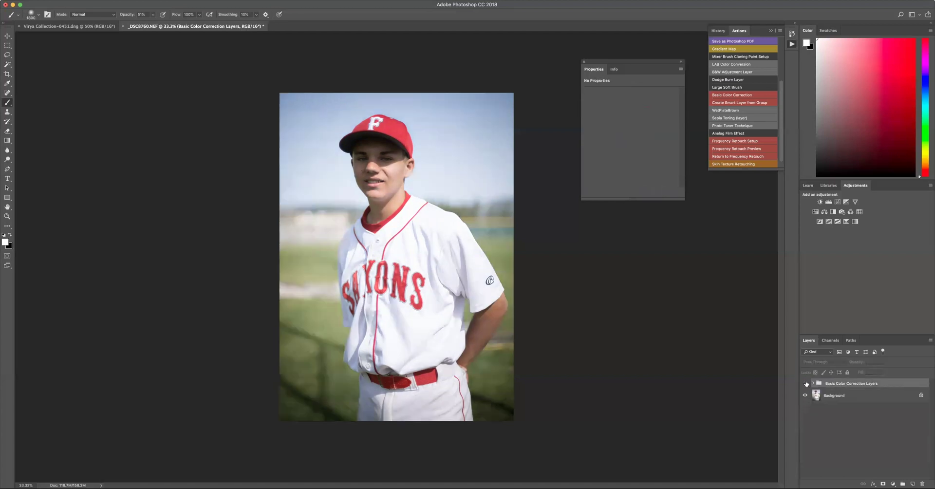
pyautogui.click(805, 383)
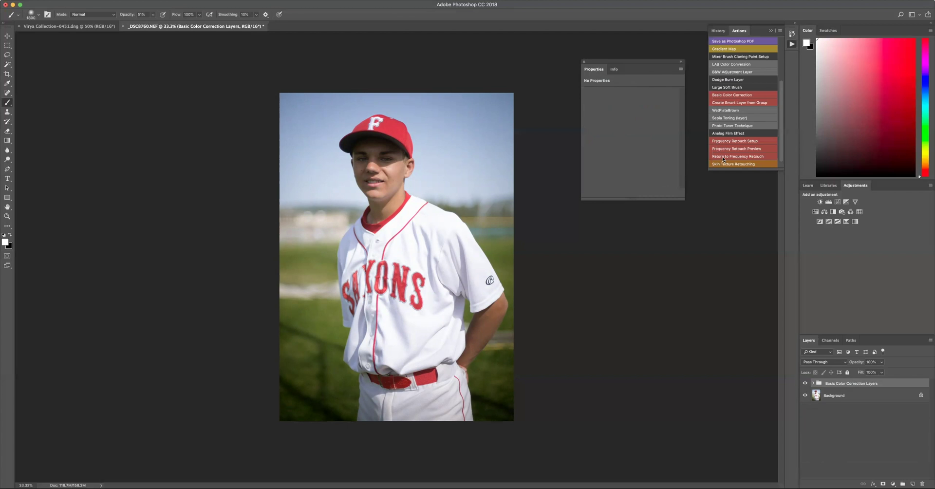
pyautogui.click(805, 383)
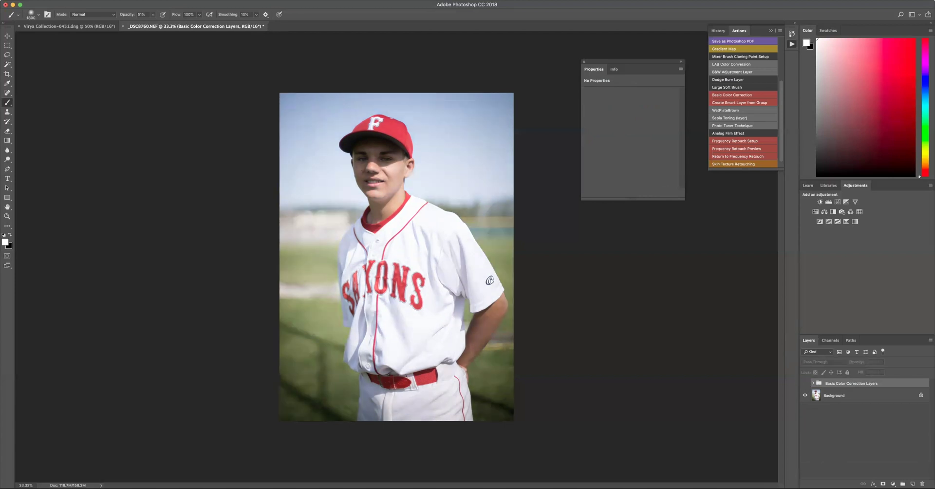
# Step: Add a Curves 2 adjustment layer above the hidden group and lower the highlights of its Red channel curve
pyautogui.click(120, 1)
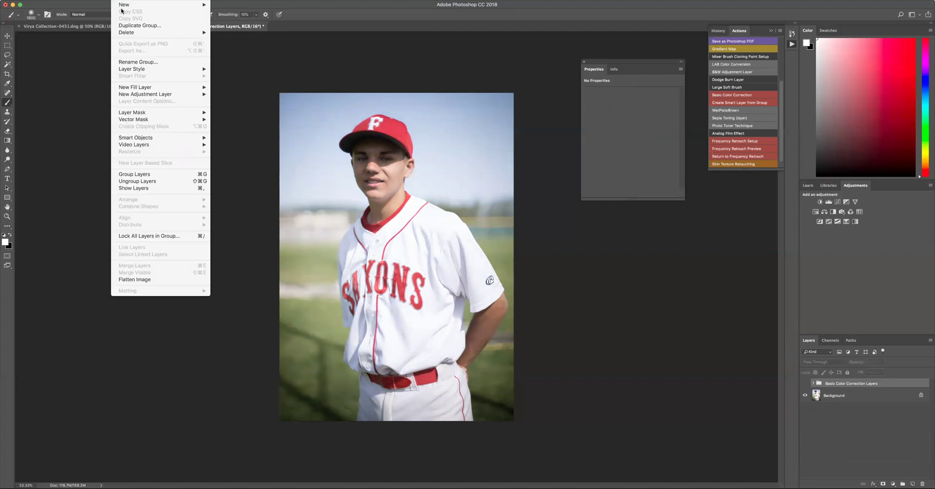
pyautogui.moveTo(153, 96)
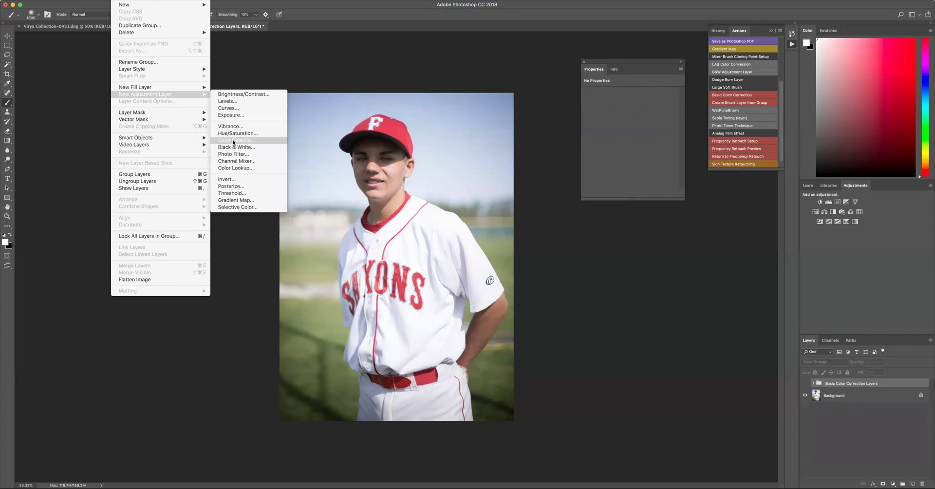
pyautogui.click(235, 108)
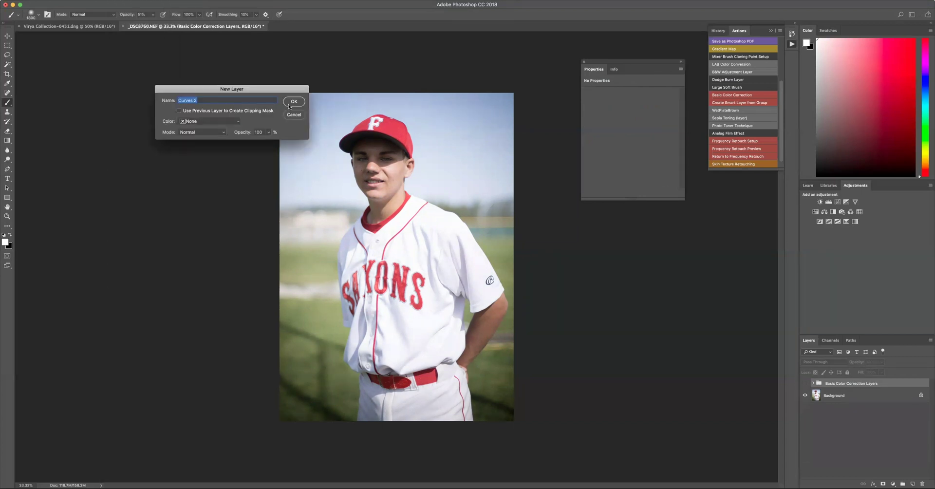
pyautogui.click(288, 106)
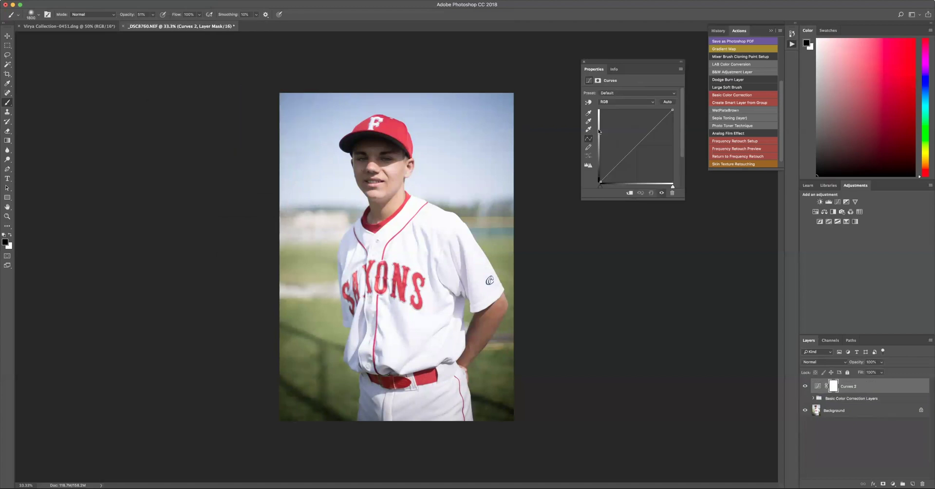
pyautogui.click(620, 104)
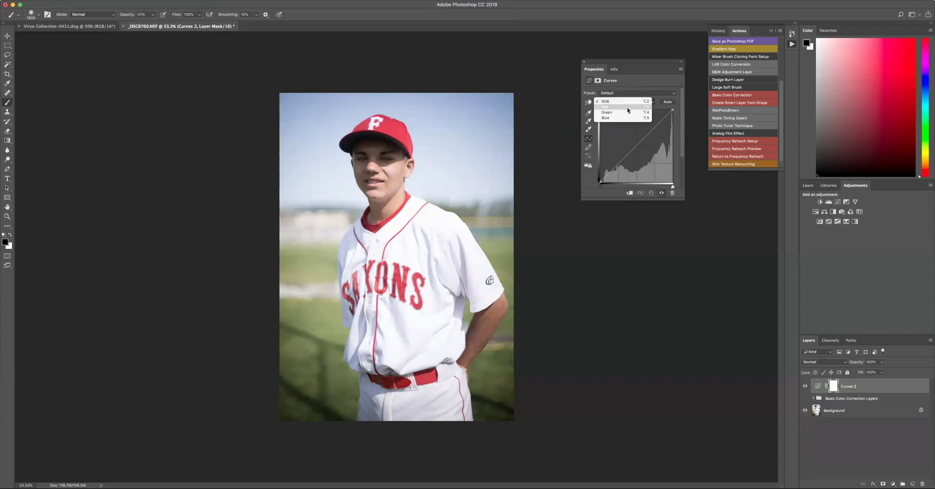
pyautogui.click(619, 110)
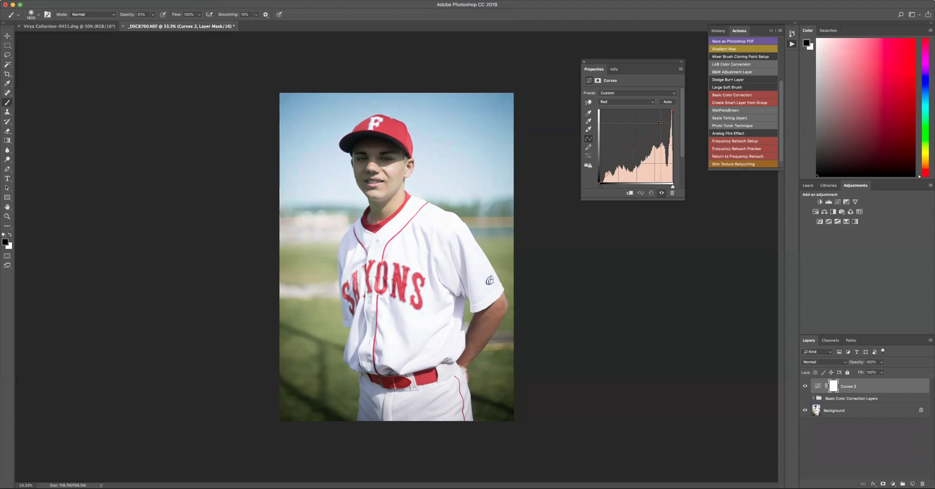
# Step: Try sampling the white jersey as the black point with the Curves 2 RGB channel, and delete the Curves 2 layer
pyautogui.click(588, 114)
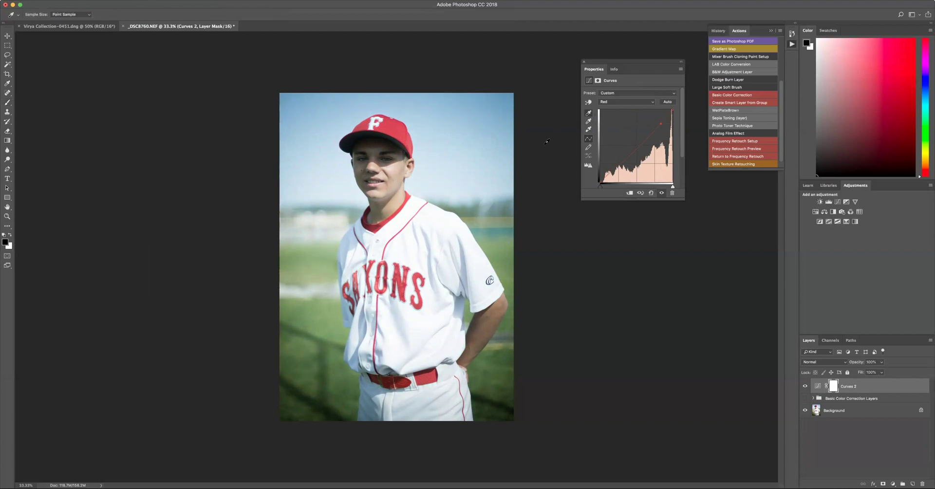
pyautogui.click(616, 100)
pyautogui.click(615, 97)
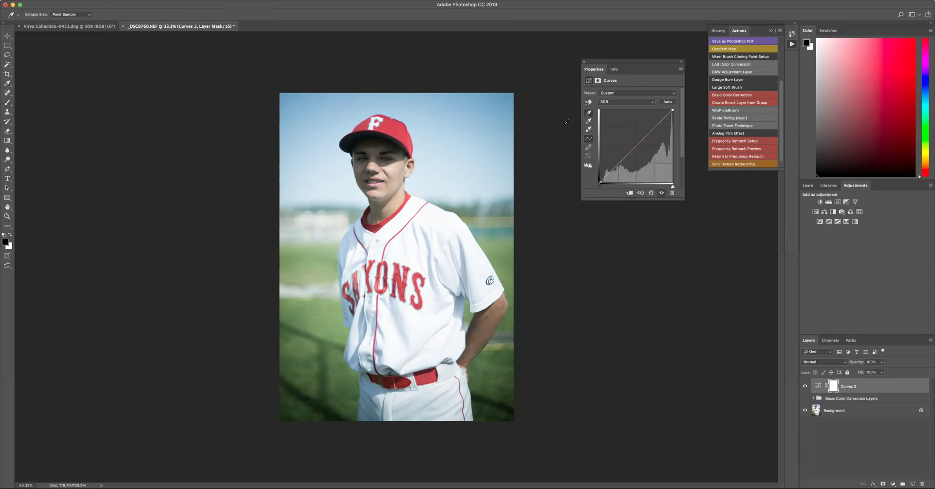
pyautogui.click(440, 218)
pyautogui.click(589, 121)
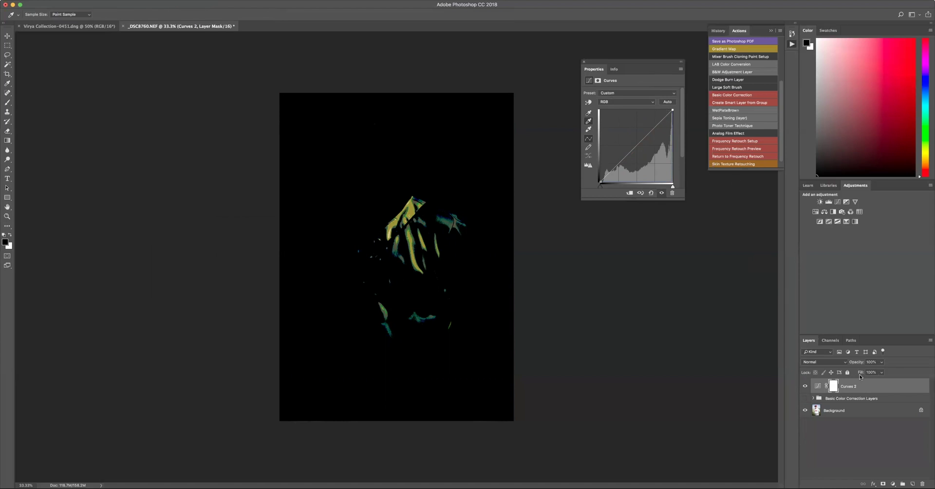
pyautogui.moveTo(823, 387)
pyautogui.mouseDown()
pyautogui.moveTo(827, 482)
pyautogui.moveTo(921, 483)
pyautogui.mouseUp()
pyautogui.press('b')
pyautogui.press('x')
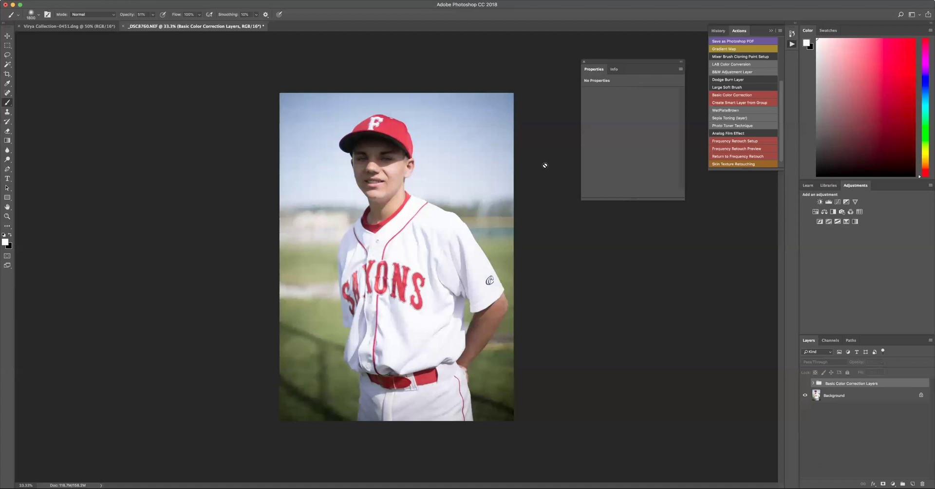
# Step: Add a fresh Curves 2 adjustment layer with default settings above the hidden correction group
pyautogui.click(120, 1)
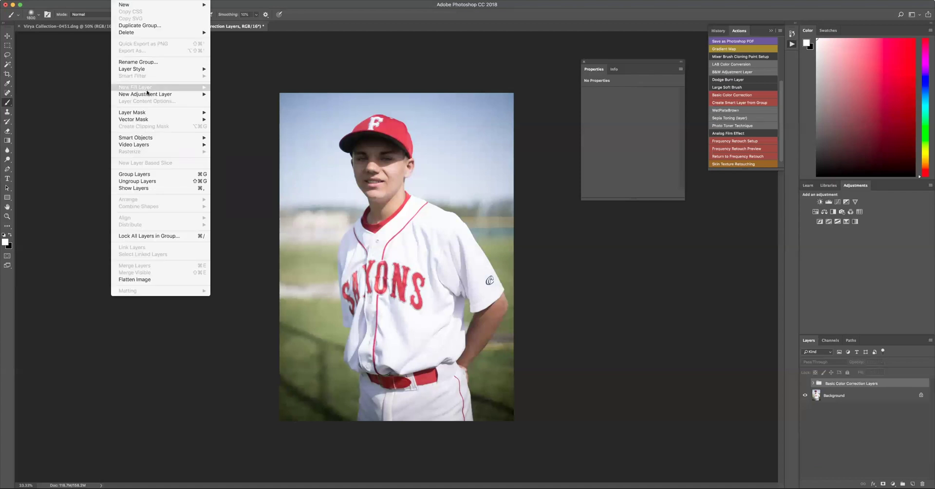
pyautogui.moveTo(148, 94)
pyautogui.click(246, 108)
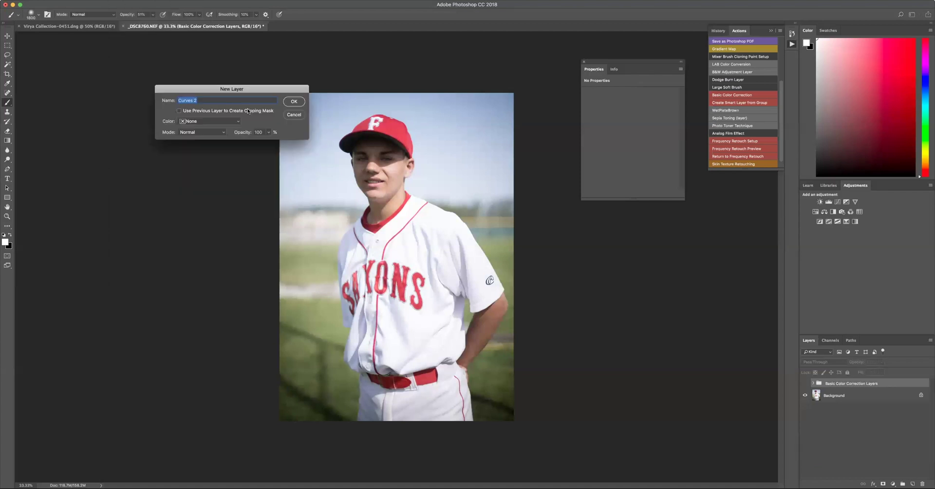
pyautogui.click(294, 102)
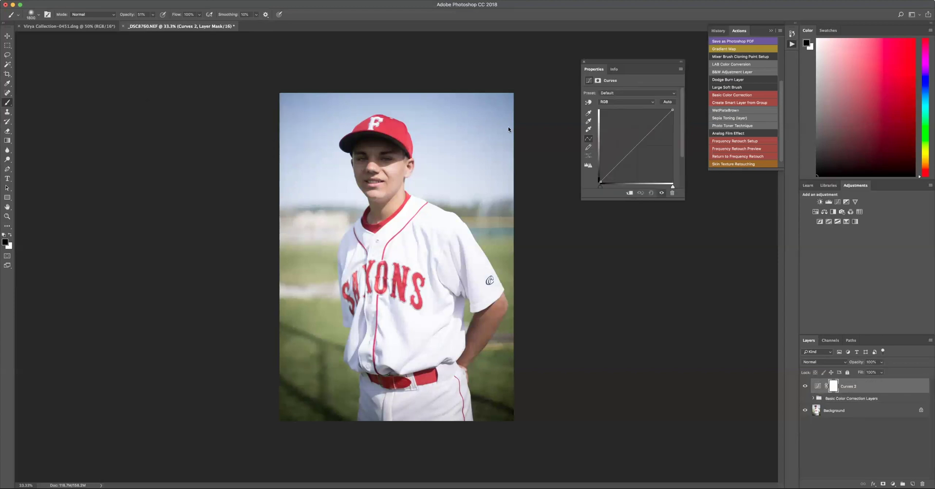
# Step: Sample the jersey's lower area as the gray point for Curves 2 and raise the middle of its Blue channel curve
pyautogui.click(587, 121)
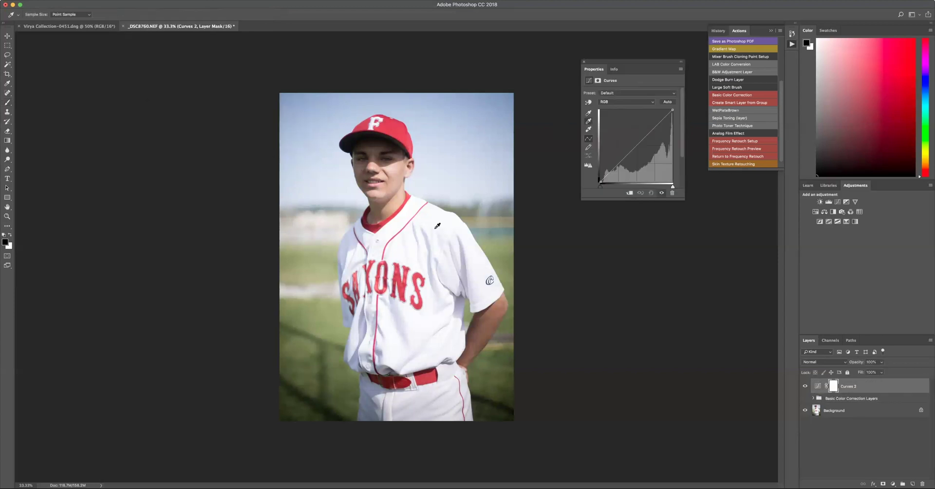
pyautogui.click(363, 320)
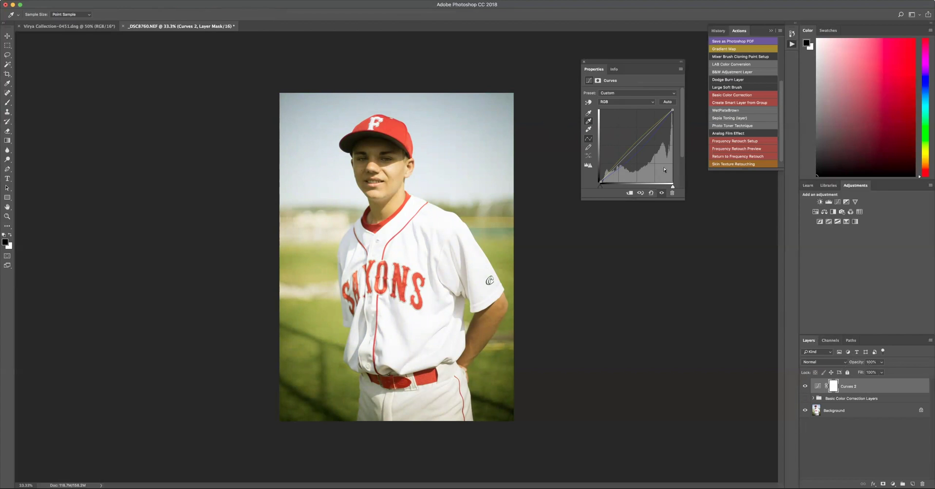
pyautogui.click(628, 102)
pyautogui.click(628, 121)
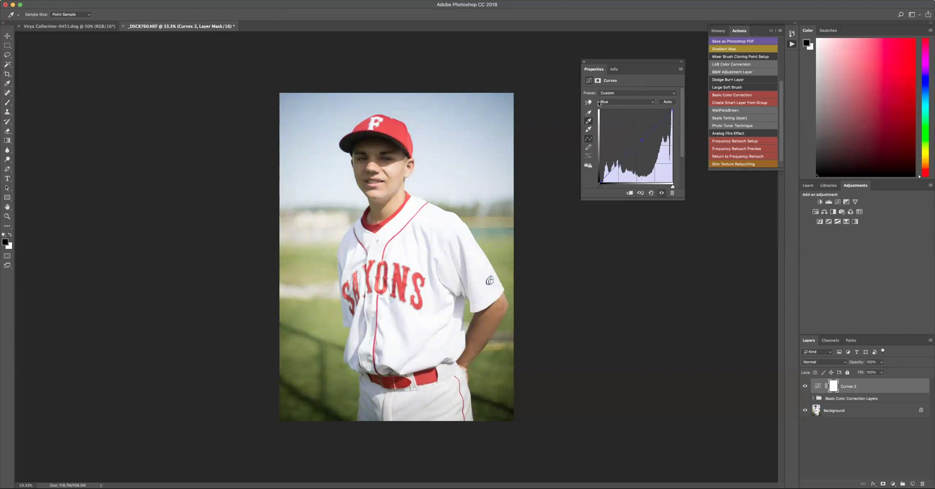
# Step: Add a Black & White 2 adjustment layer above Curves 2 and lower its Greens value to about -38
pyautogui.click(121, 0)
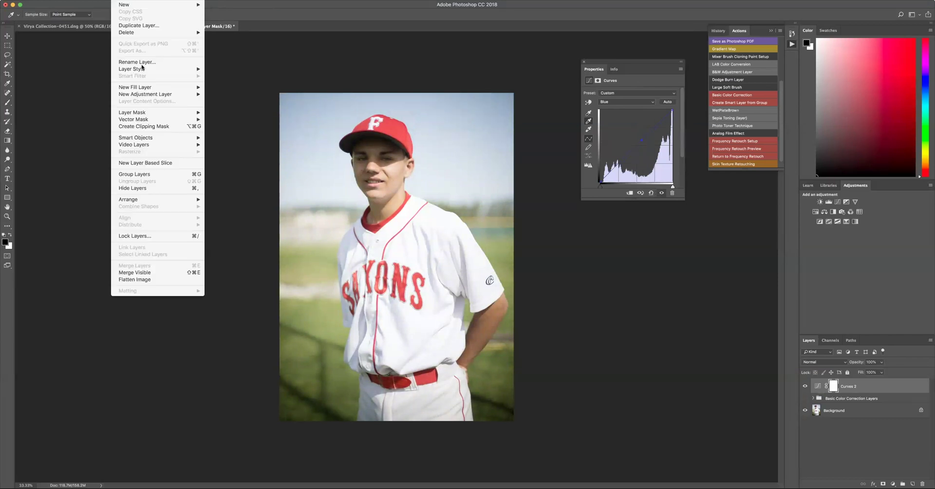
pyautogui.moveTo(151, 94)
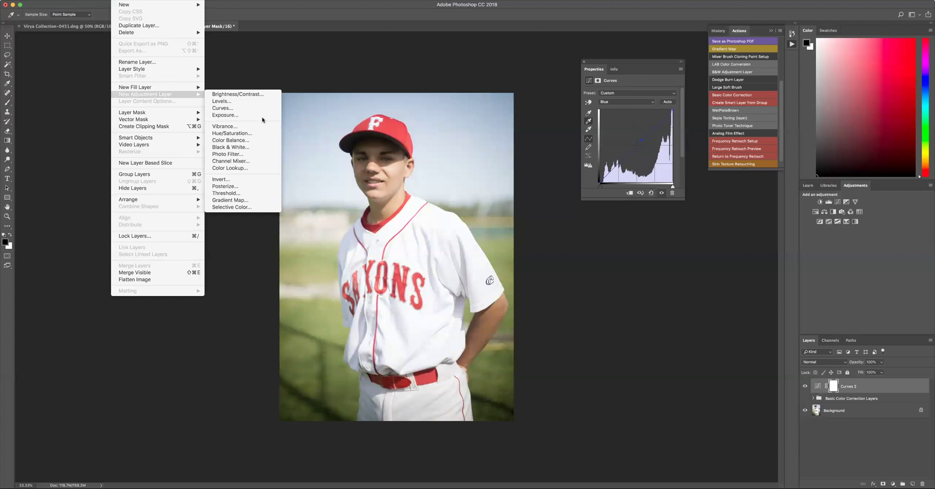
pyautogui.click(267, 147)
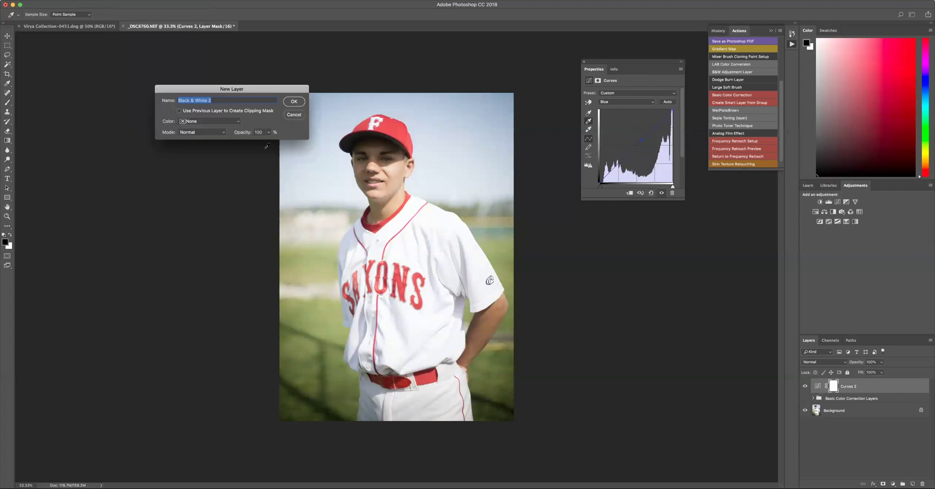
pyautogui.click(294, 102)
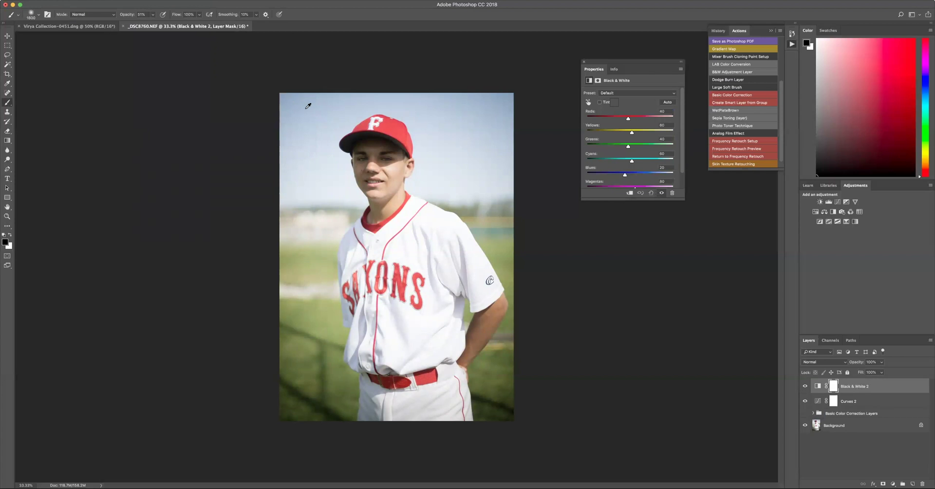
pyautogui.press('b')
pyautogui.moveTo(628, 147); pyautogui.dragTo(615, 146)
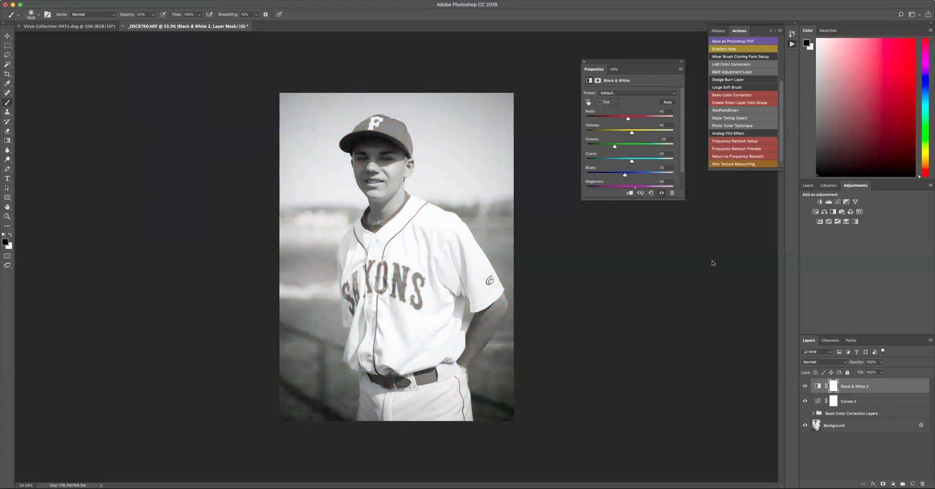
# Step: Blend the Black & White 2 layer in Luminosity mode and set its Greens to -141 and Yellows to about 33
pyautogui.click(818, 363)
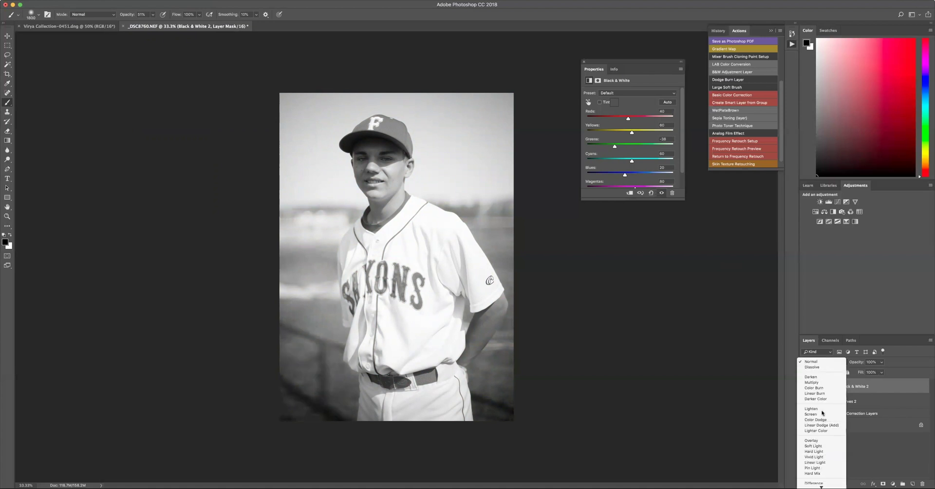
pyautogui.moveTo(822, 487)
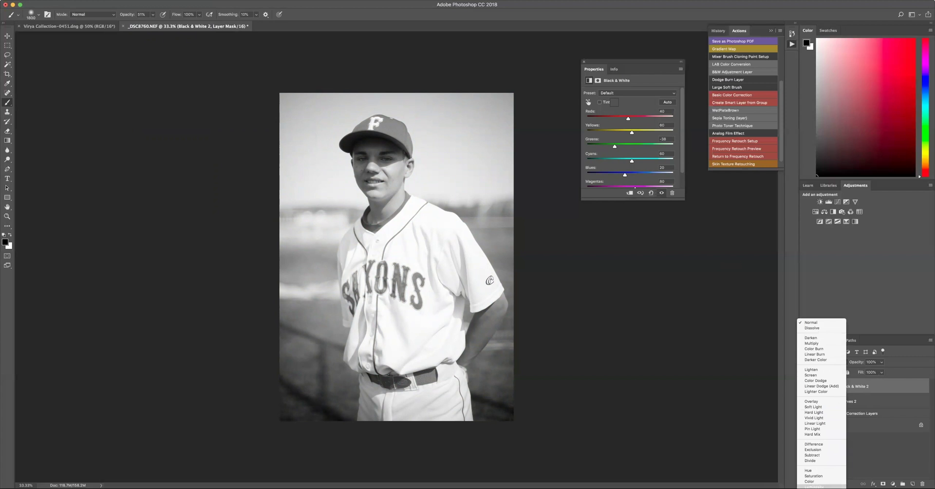
pyautogui.click(822, 486)
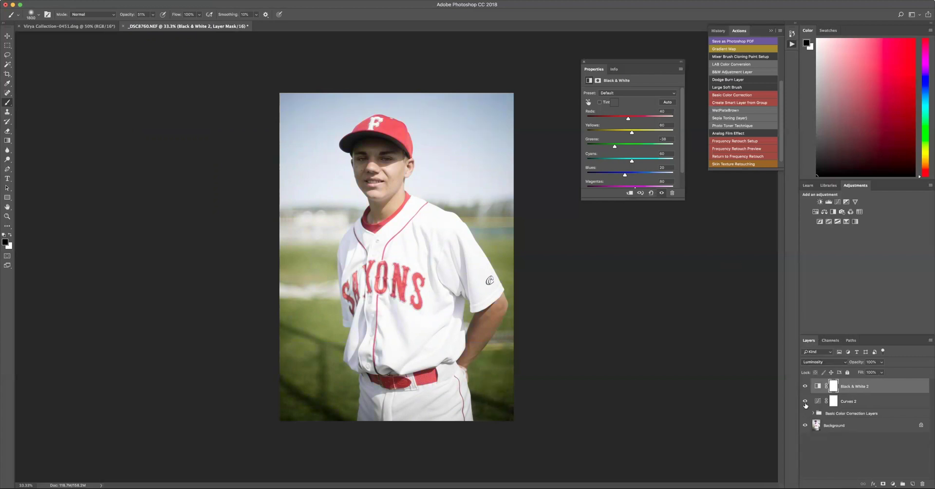
pyautogui.moveTo(615, 146); pyautogui.dragTo(597, 147)
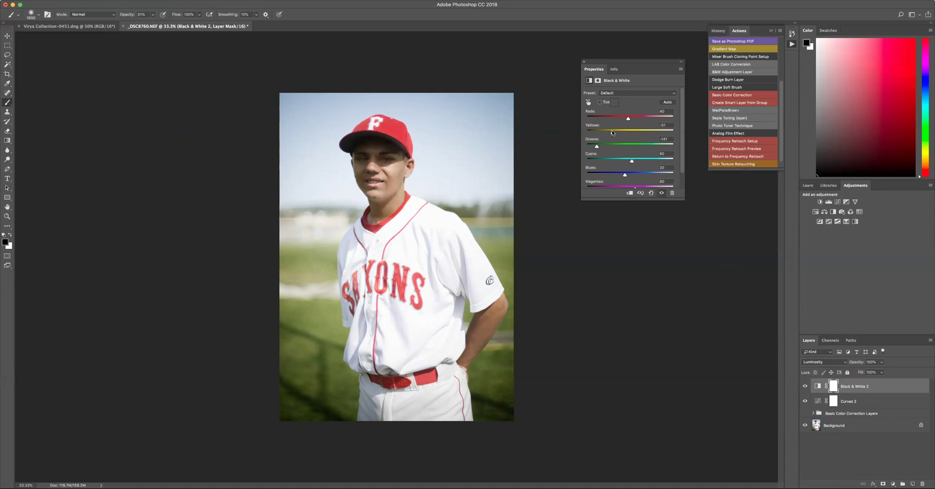
pyautogui.moveTo(613, 132); pyautogui.dragTo(628, 134)
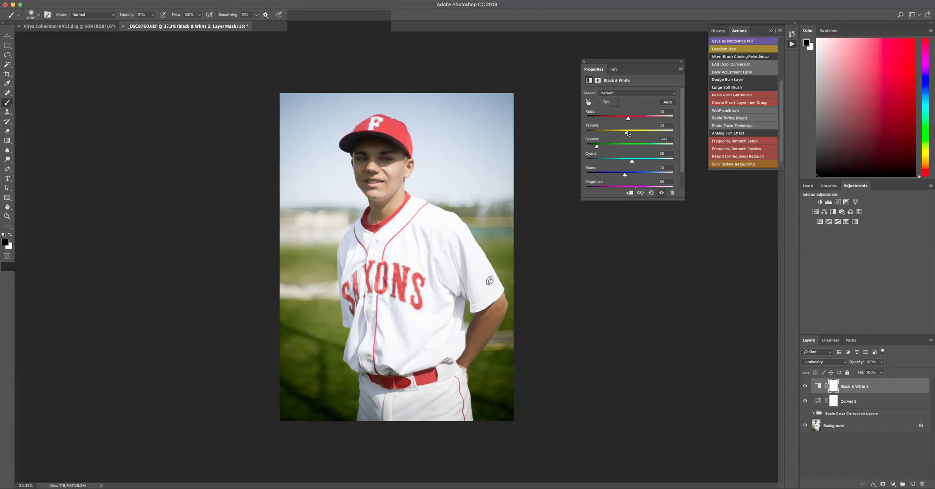
# Step: Delete the Black & White 2 and Curves 2 adjustment layers together
pyautogui.keyDown('shift'); pyautogui.click(872, 405); pyautogui.keyUp('shift')
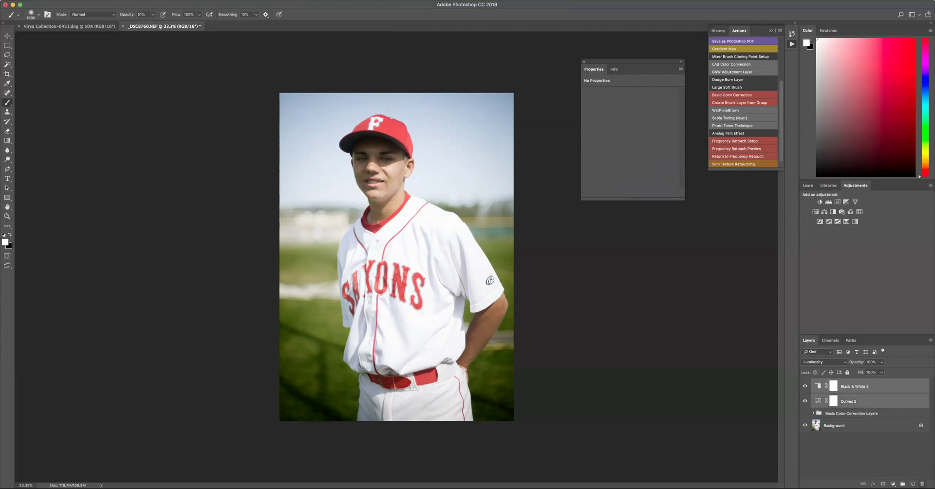
pyautogui.click(922, 483)
pyautogui.click(522, 155)
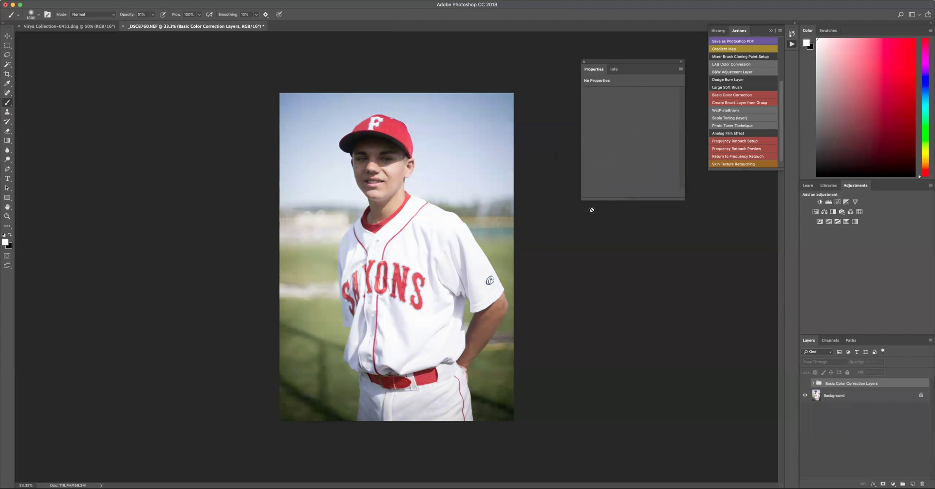
# Step: Show the Basic Color Correction Layers group and try running the Skin Texture Retouching action on it, stopping at the Gaussian Blur command
pyautogui.click(805, 383)
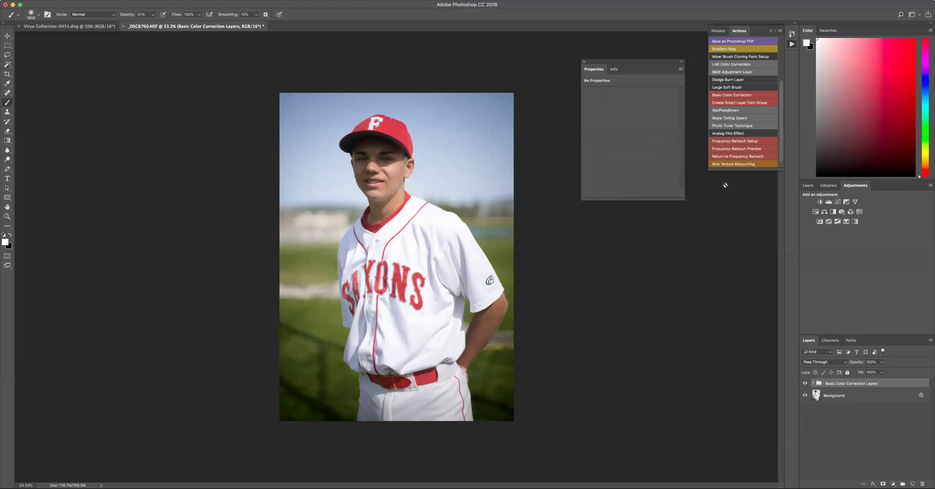
pyautogui.click(743, 165)
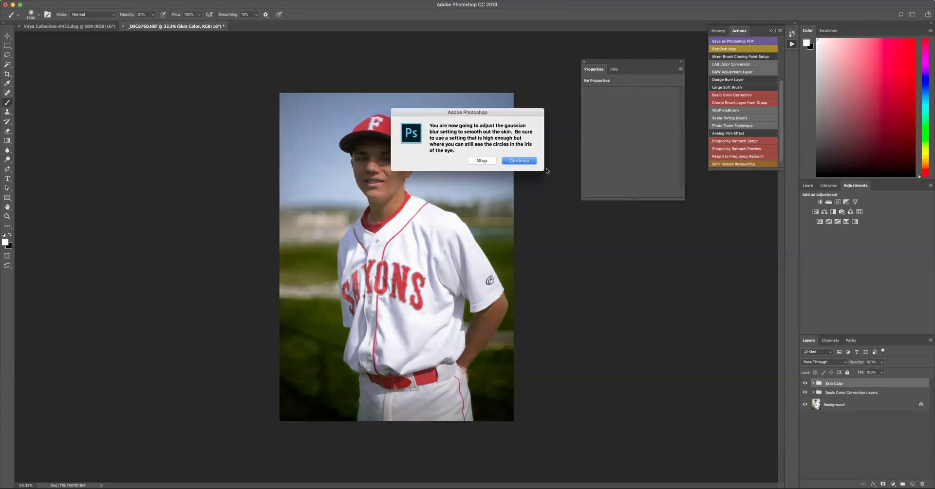
pyautogui.click(517, 161)
pyautogui.click(480, 155)
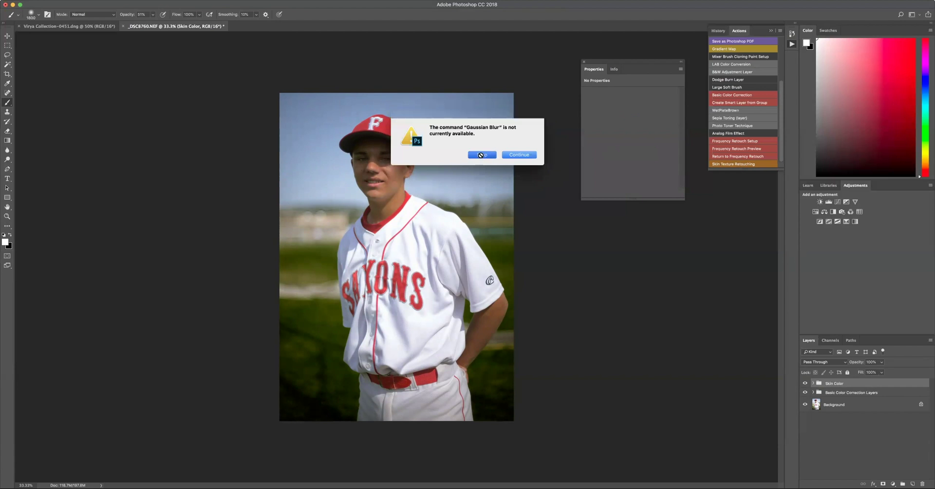
pyautogui.click(723, 165)
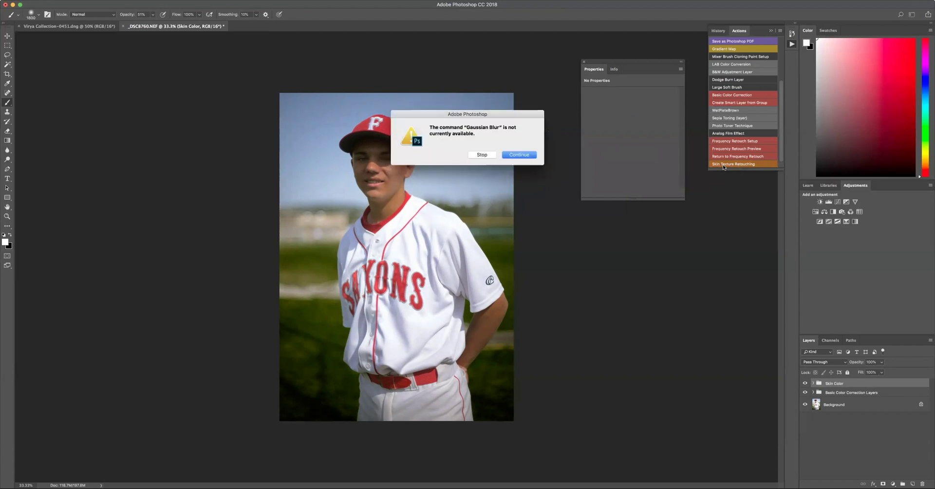
pyautogui.click(486, 156)
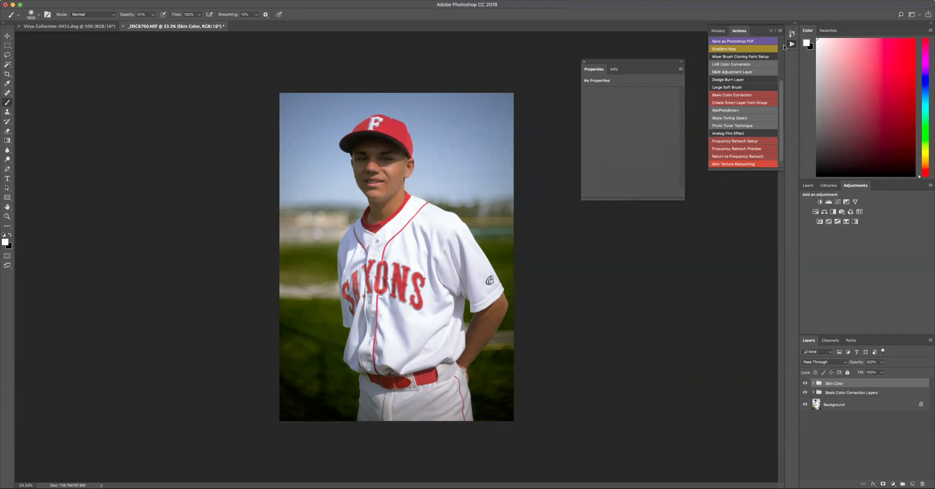
# Step: Turn off Button Mode for the actions and select the Skin Texture Retouching action in the list
pyautogui.click(780, 31)
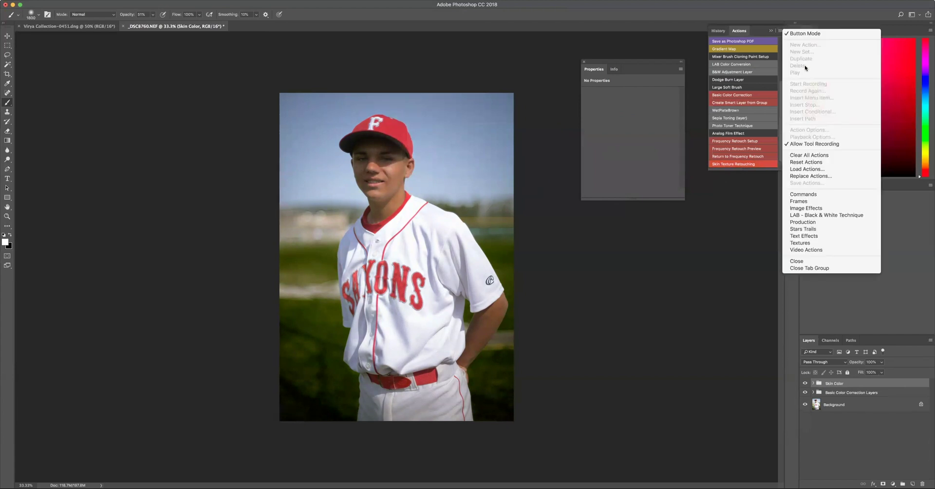
pyautogui.click(803, 33)
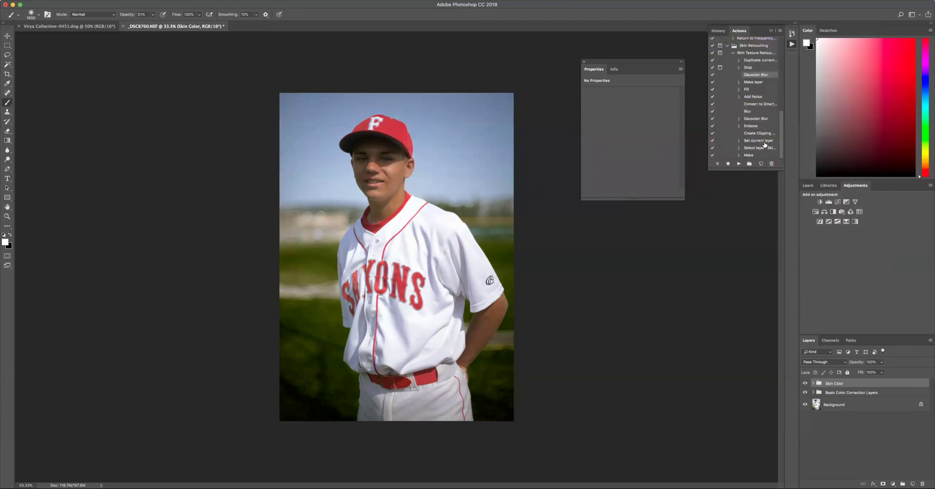
pyautogui.click(753, 53)
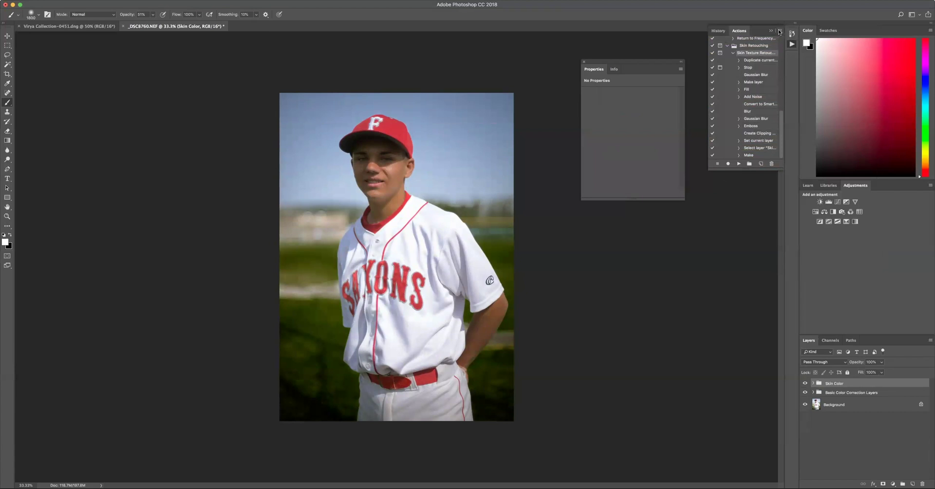
# Step: Revert the portrait to its Open history state and delete every state from New Curves Layer onward
pyautogui.click(717, 31)
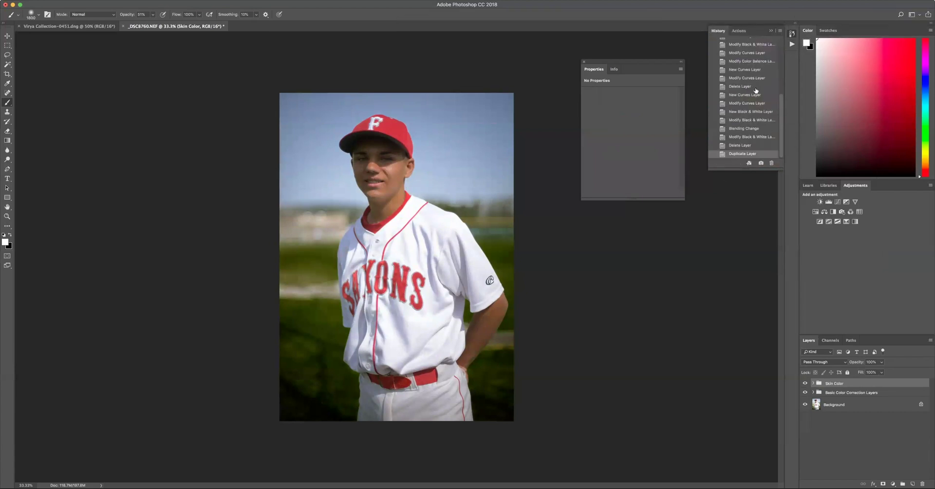
pyautogui.click(741, 128)
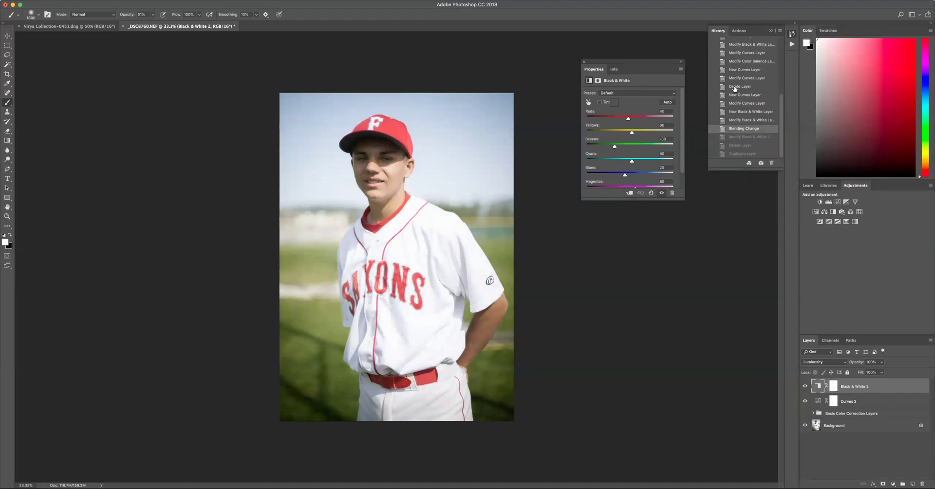
pyautogui.scroll(5, 737, 104)
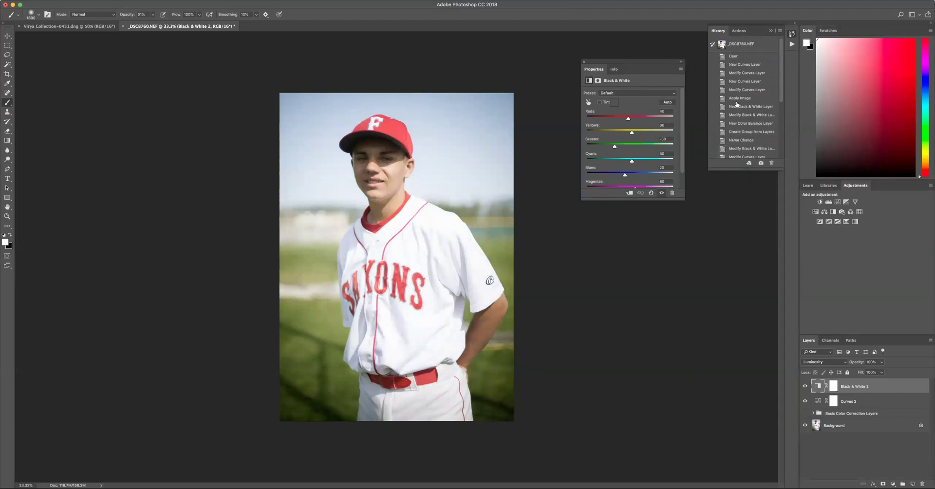
pyautogui.click(733, 57)
pyautogui.click(772, 163)
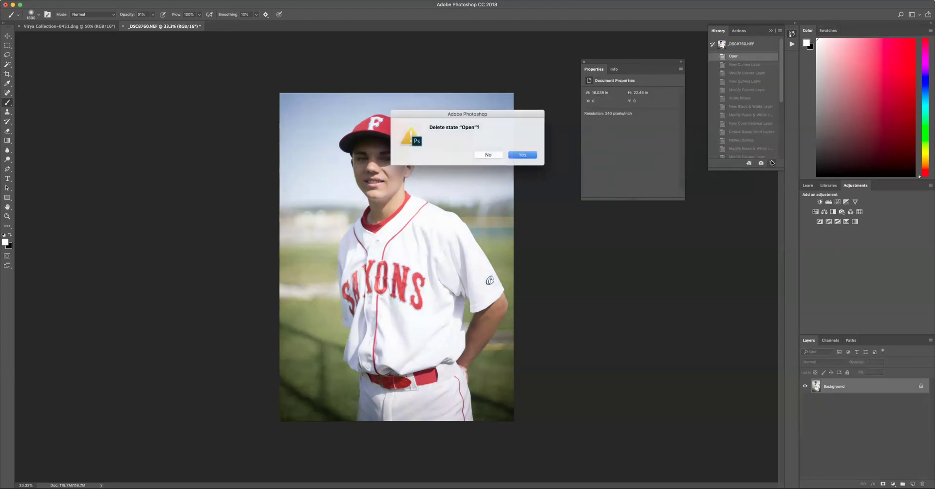
pyautogui.click(488, 155)
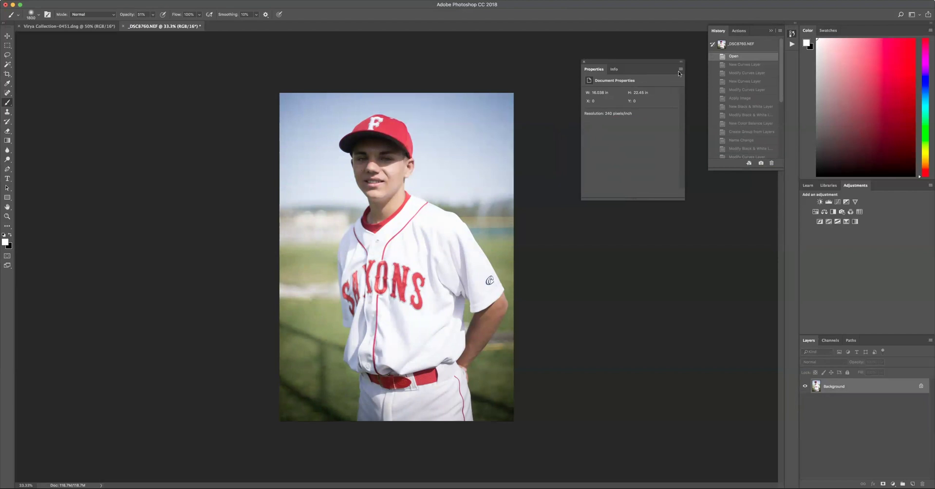
pyautogui.click(736, 65)
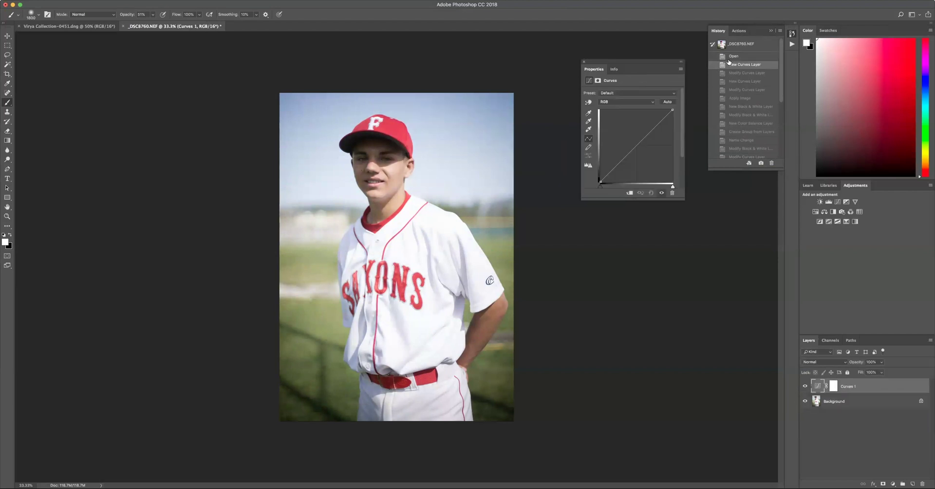
pyautogui.click(772, 163)
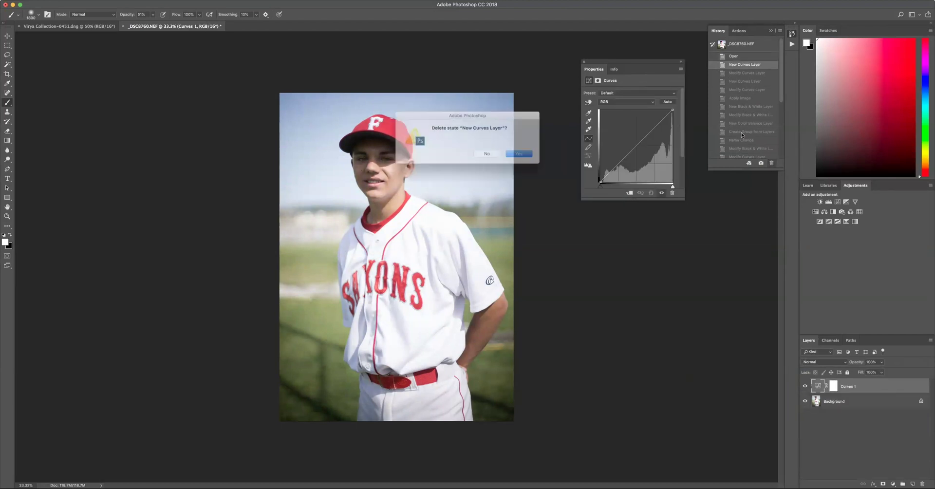
pyautogui.click(522, 155)
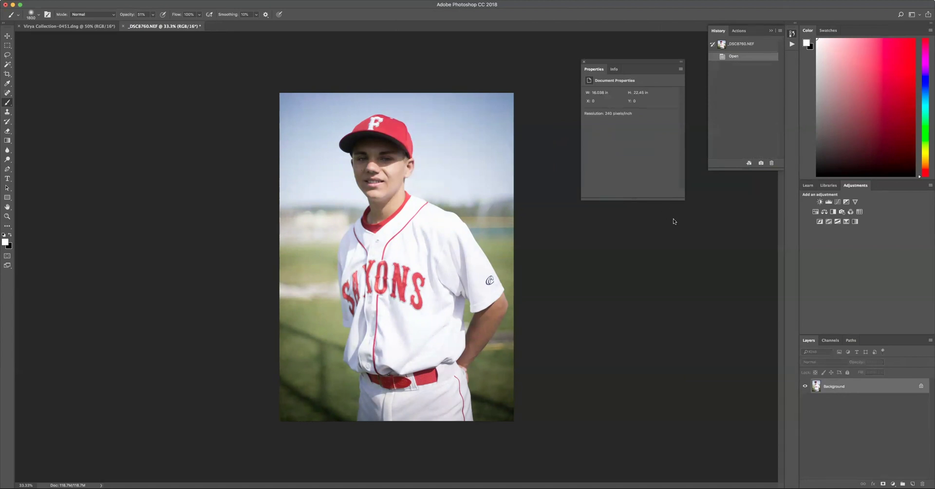
# Step: Turn Button Mode back on for the actions and run the Basic Color Correction action on the original portrait
pyautogui.click(780, 31)
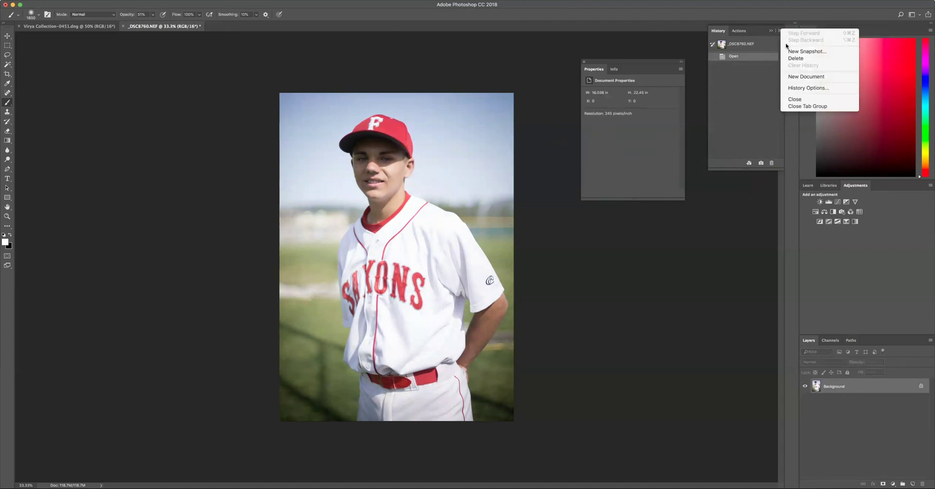
pyautogui.click(738, 31)
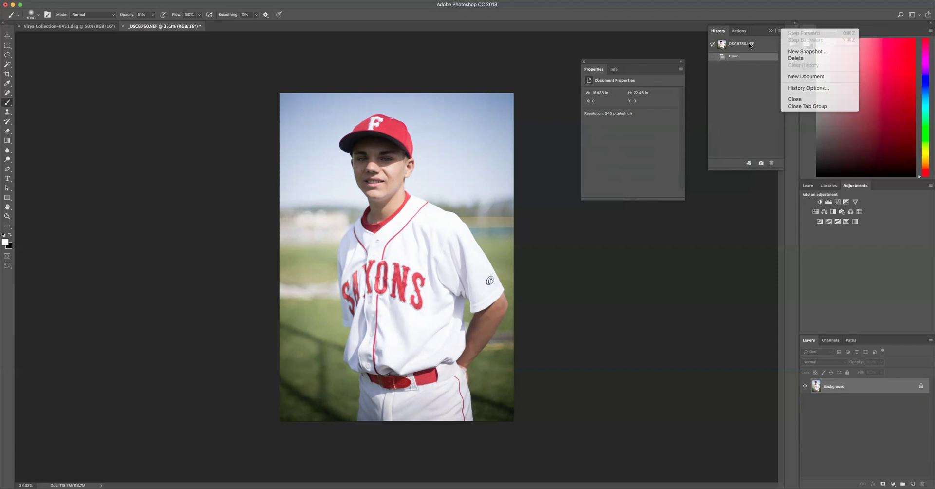
pyautogui.click(780, 31)
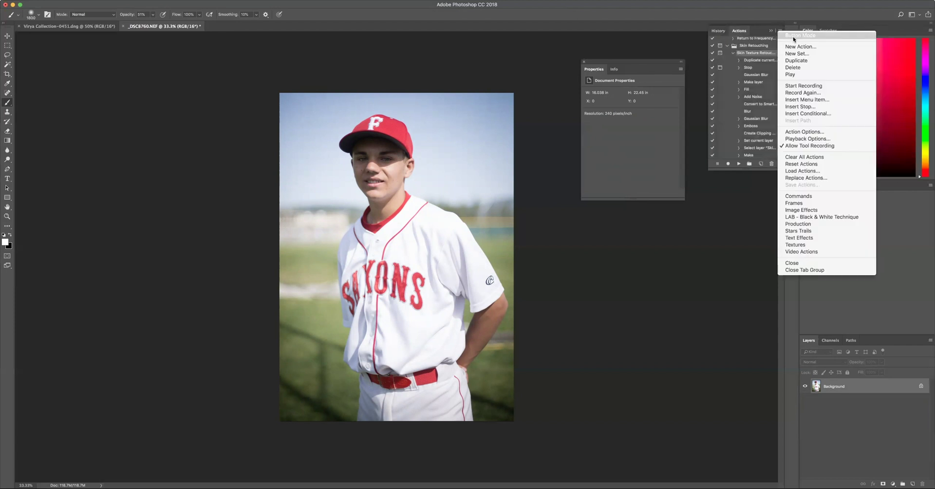
pyautogui.click(793, 38)
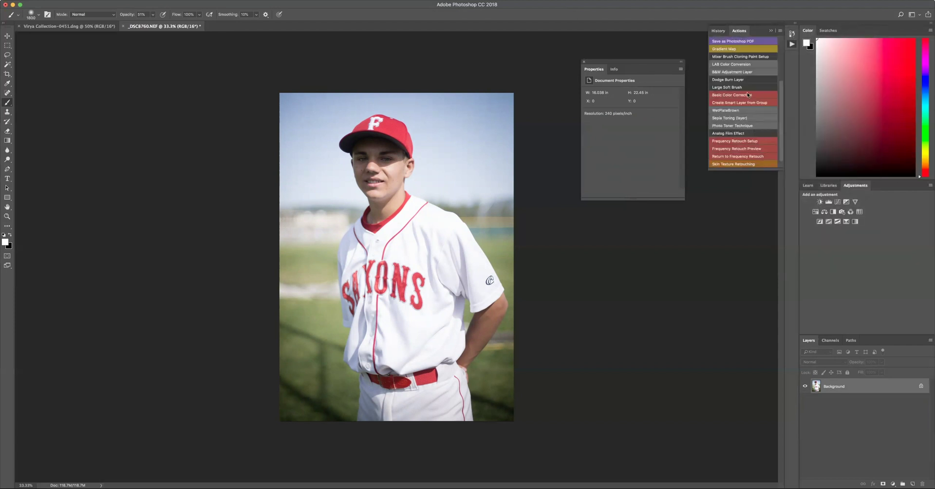
pyautogui.click(747, 97)
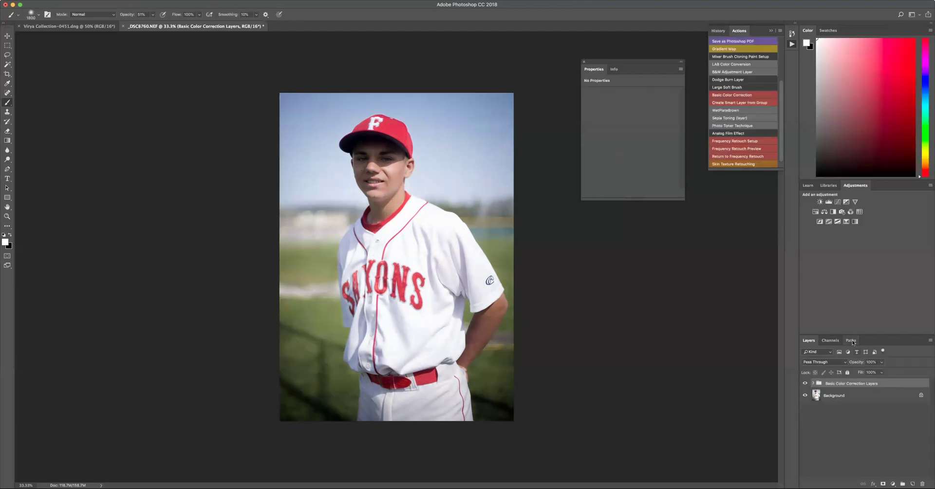
# Step: In the Basic Color Correction Layers group, set Black & White 1's Greens to about -36 and Reds to about 65
pyautogui.click(814, 383)
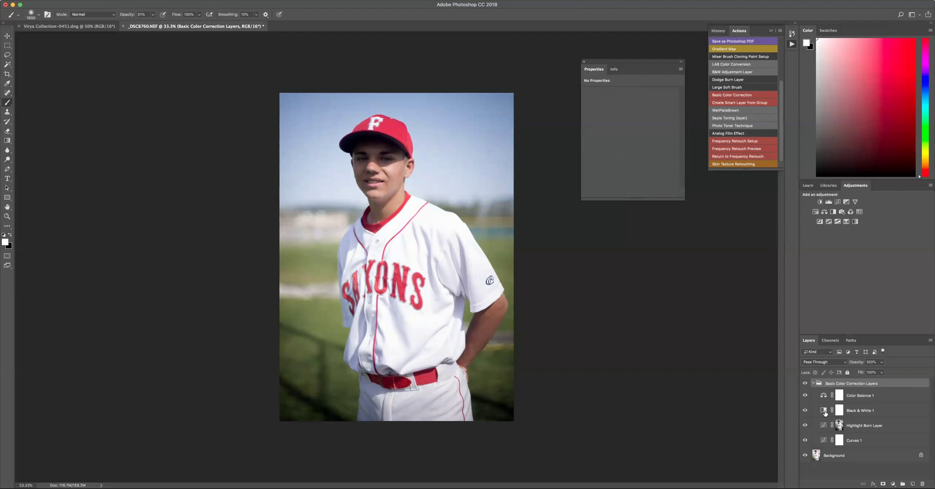
pyautogui.click(831, 406)
pyautogui.moveTo(627, 147); pyautogui.dragTo(633, 119)
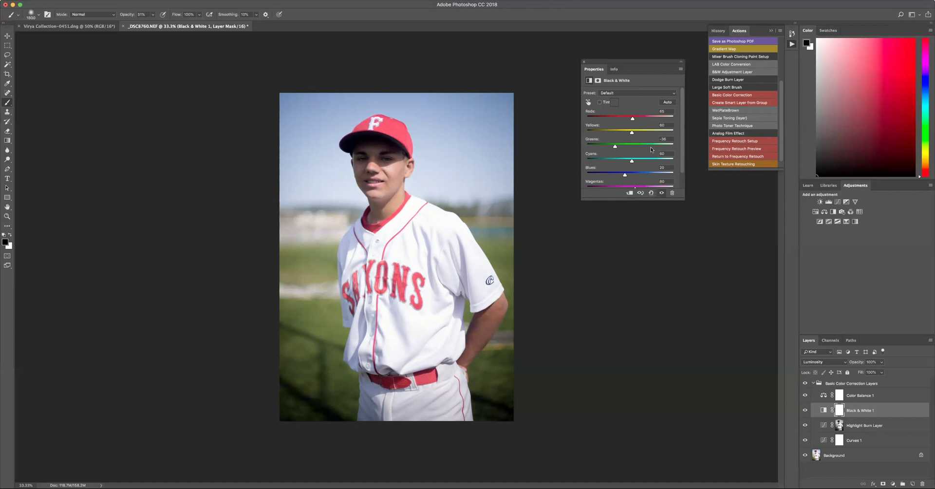
# Step: Shift the Color Balance 1 midtones toward yellow, to -11 on the Yellow-Blue balance
pyautogui.click(823, 397)
pyautogui.moveTo(622, 137); pyautogui.dragTo(615, 136)
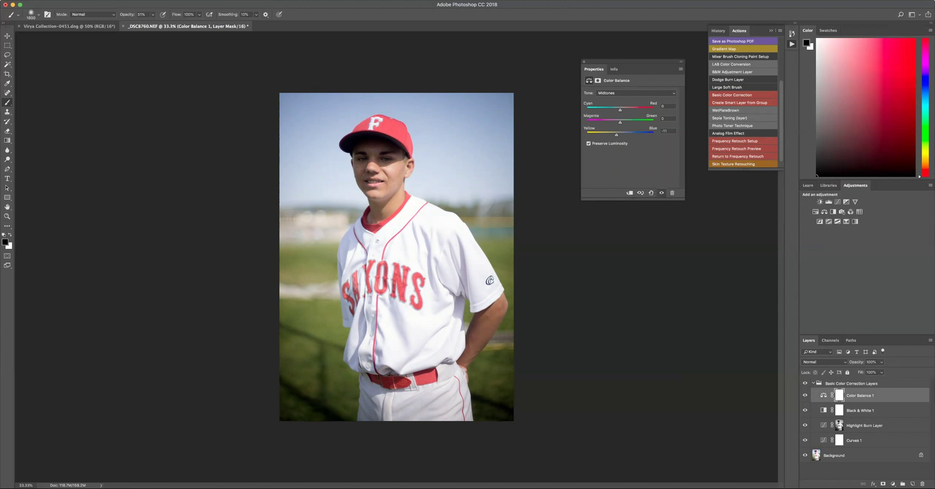
# Step: Add a Hue/Saturation 1 adjustment layer above Color Balance 1 and slightly lower the saturation of its Reds
pyautogui.click(128, 2)
pyautogui.moveTo(145, 94)
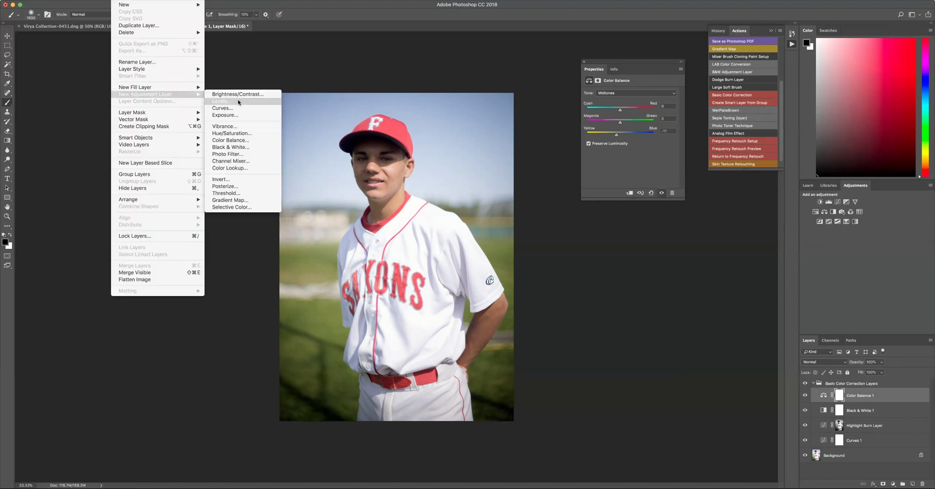
pyautogui.click(236, 136)
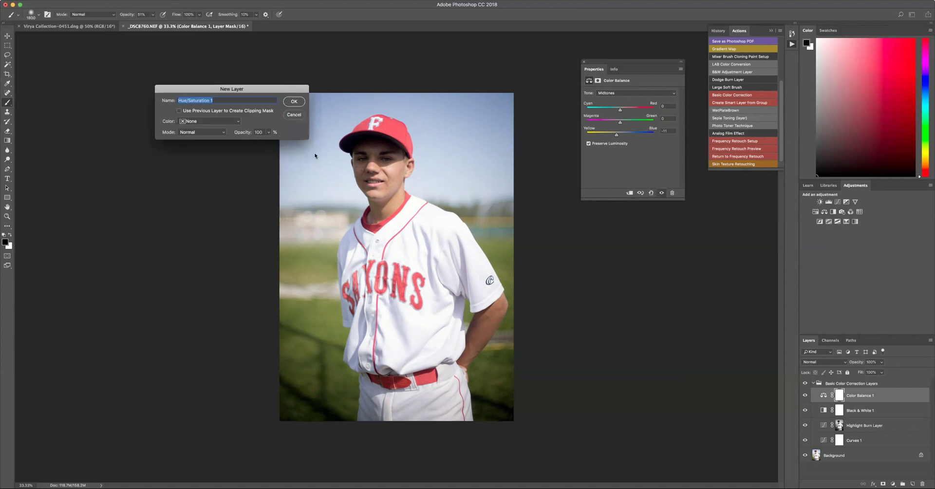
pyautogui.press('Return')
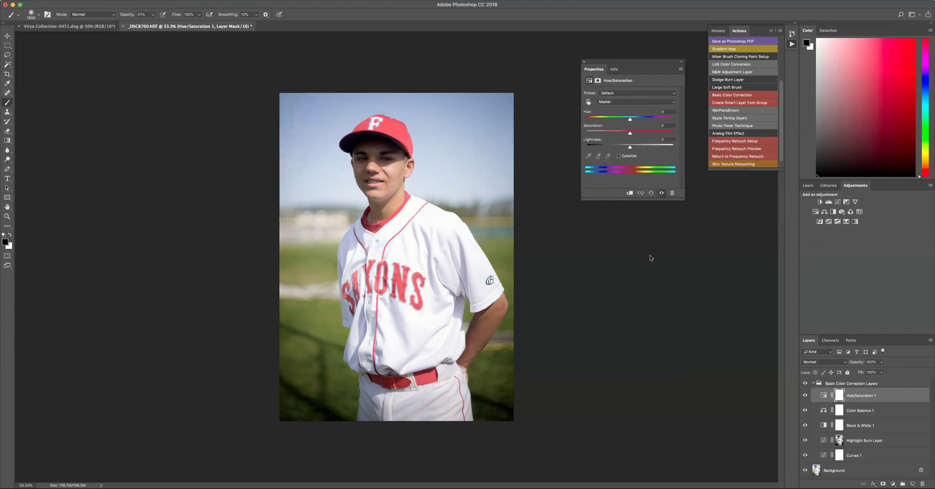
pyautogui.click(624, 102)
pyautogui.click(624, 108)
pyautogui.moveTo(631, 135); pyautogui.dragTo(624, 134)
# Step: Set the Reds of the Black & White 1 layer to about 35
pyautogui.click(824, 425)
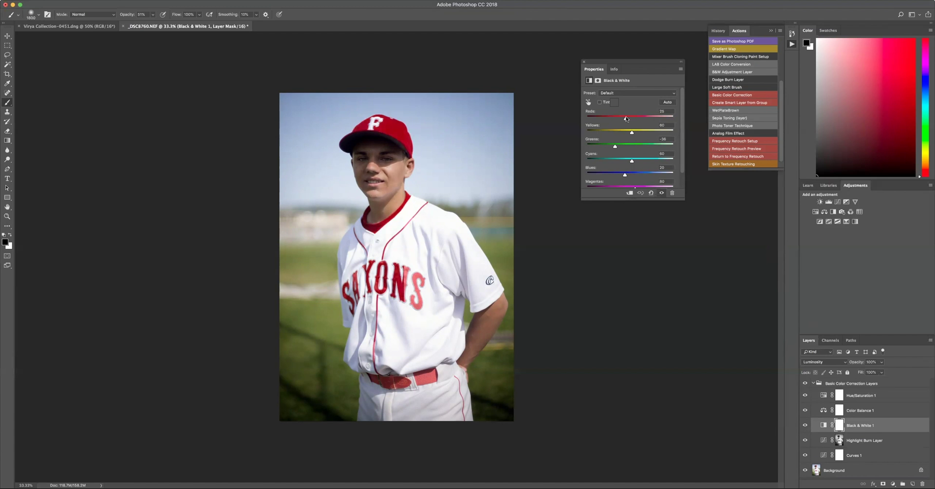
pyautogui.moveTo(626, 118); pyautogui.dragTo(628, 119)
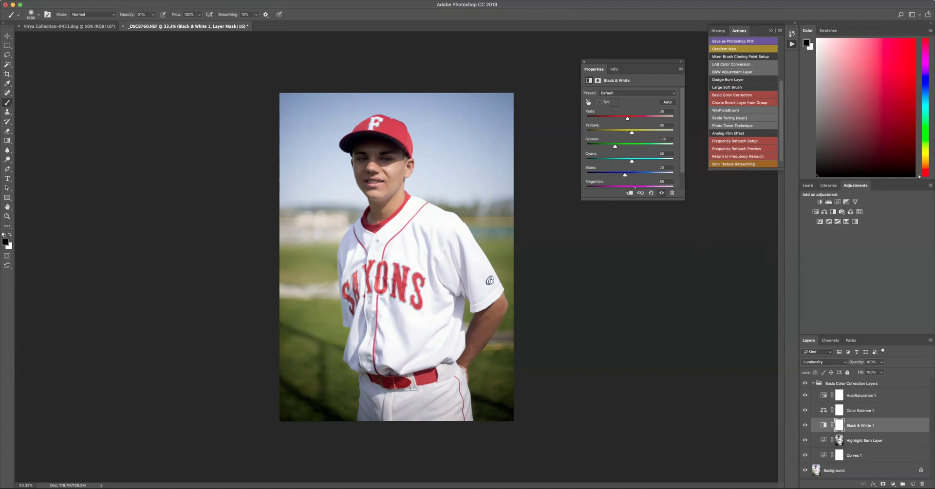
pyautogui.click(121, 0)
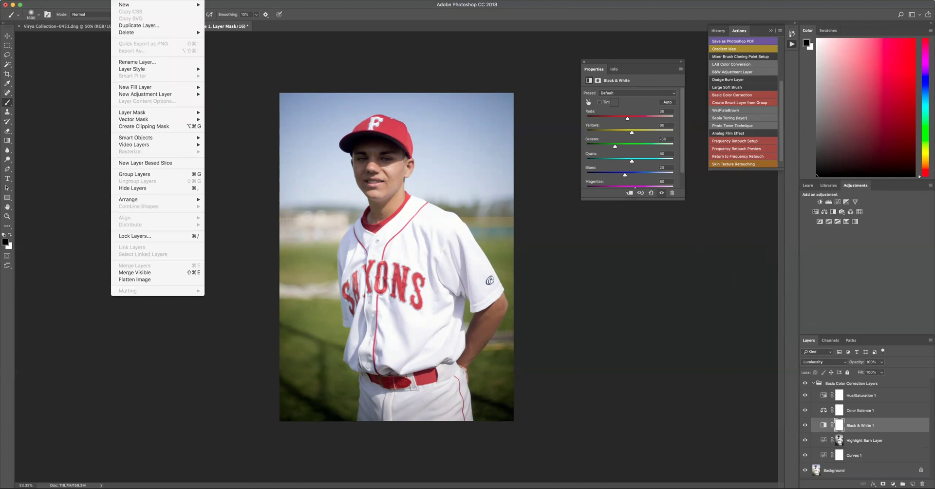
pyautogui.click(157, 279)
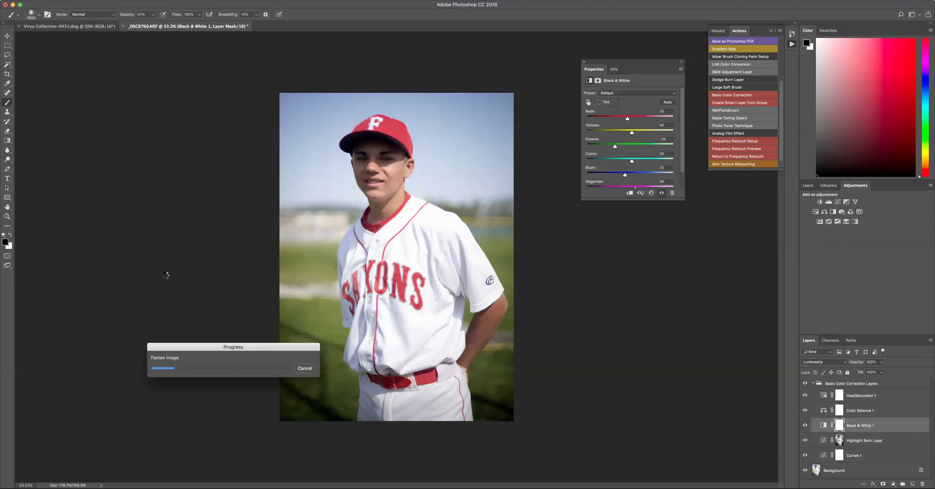
pyautogui.click(306, 369)
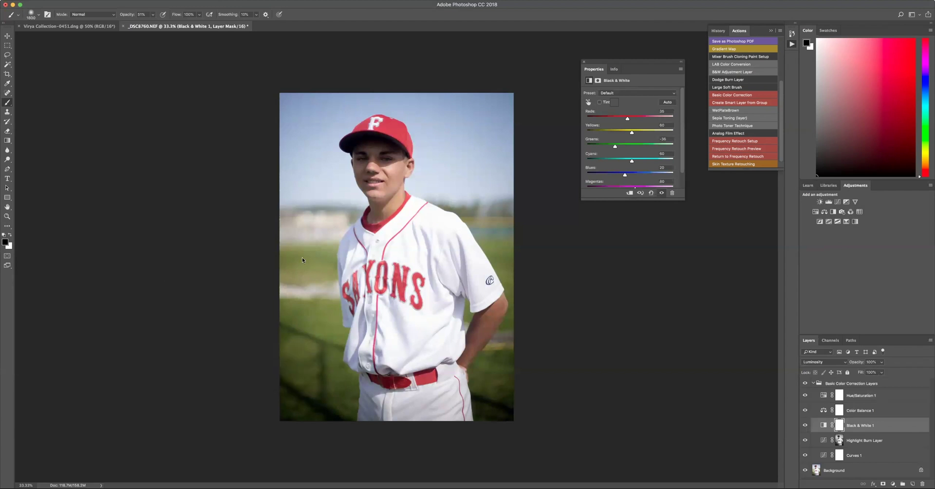
# Step: Select the whole canvas and start recording a new action named Copy Merge Layer in the Basic Color Correction set
pyautogui.press('super+a')
pyautogui.click(779, 31)
pyautogui.click(791, 34)
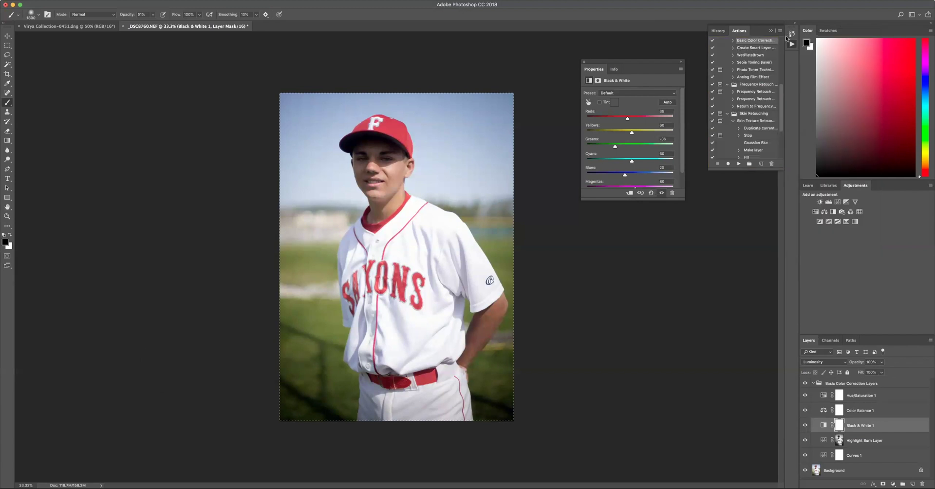
pyautogui.click(780, 31)
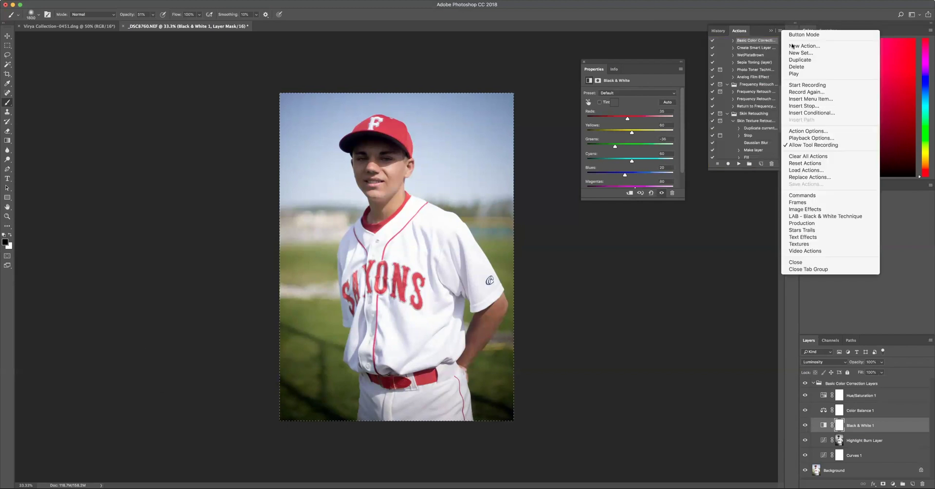
pyautogui.click(792, 44)
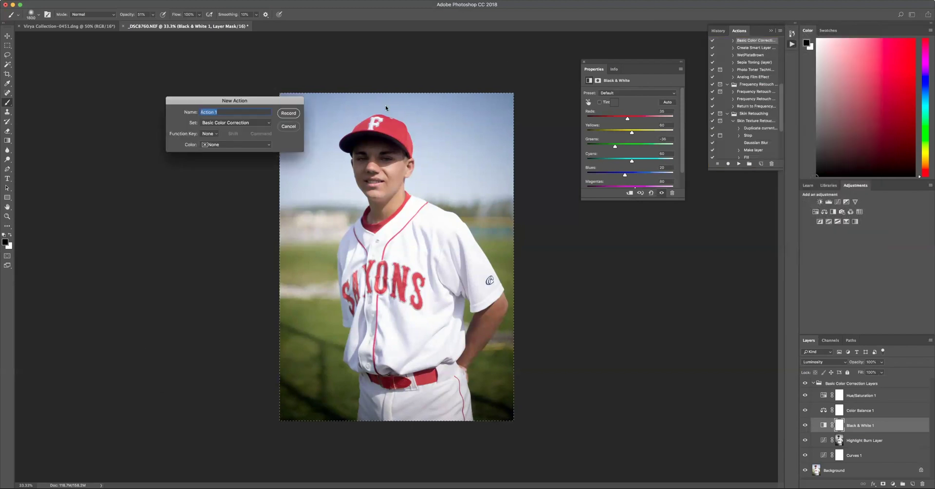
pyautogui.write('Copy Merge Layer')
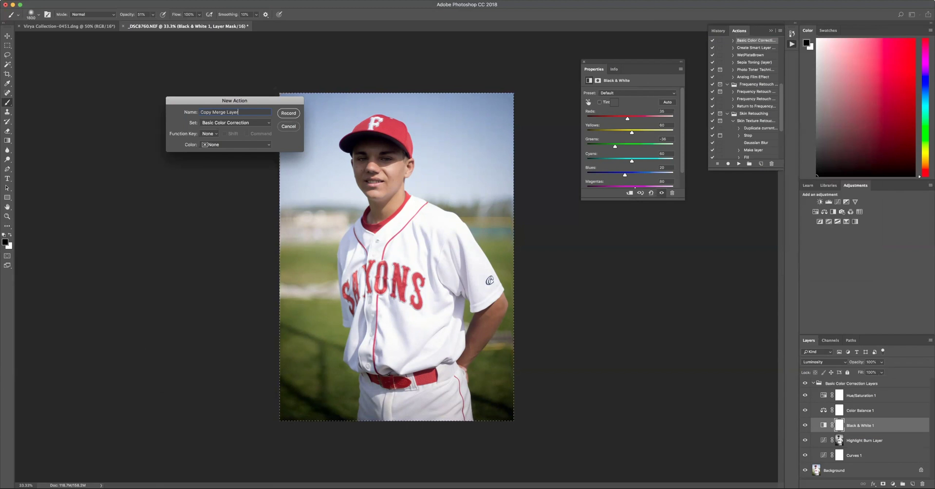
pyautogui.click(288, 114)
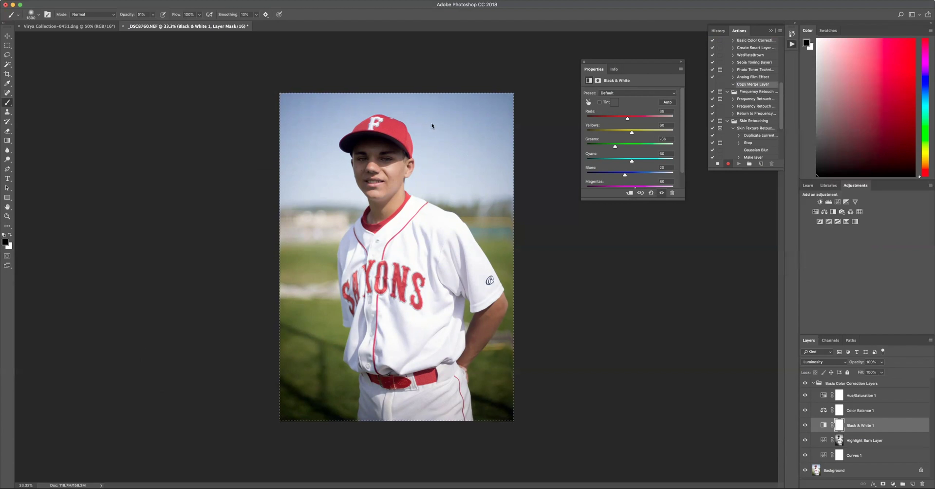
# Step: Record selecting the whole canvas, copying it merged, and pasting the copy with the Basic Color Correction Layers group selected
pyautogui.press('super+a')
pyautogui.click(80, 0)
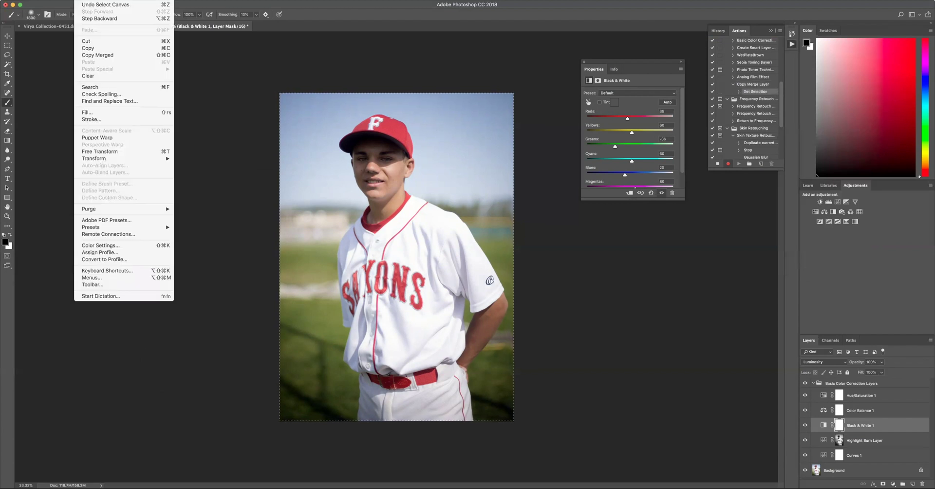
pyautogui.click(161, 4)
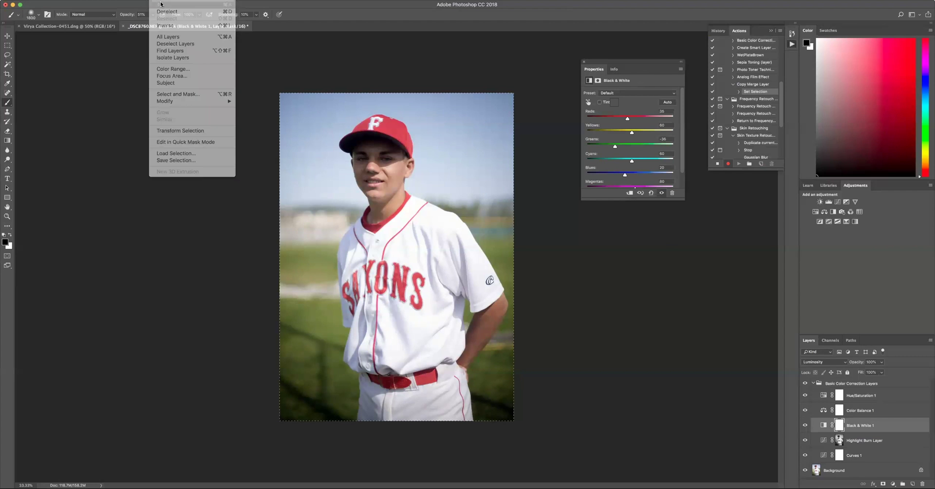
pyautogui.click(80, 0)
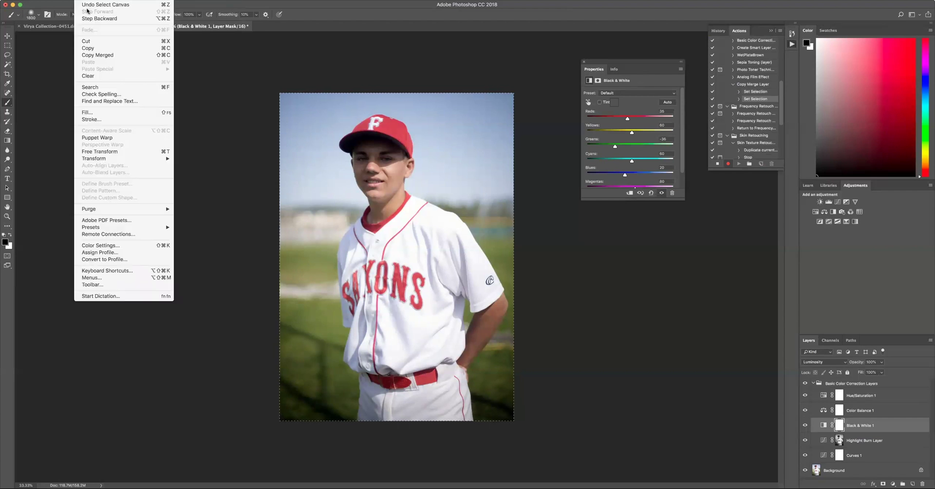
pyautogui.click(97, 49)
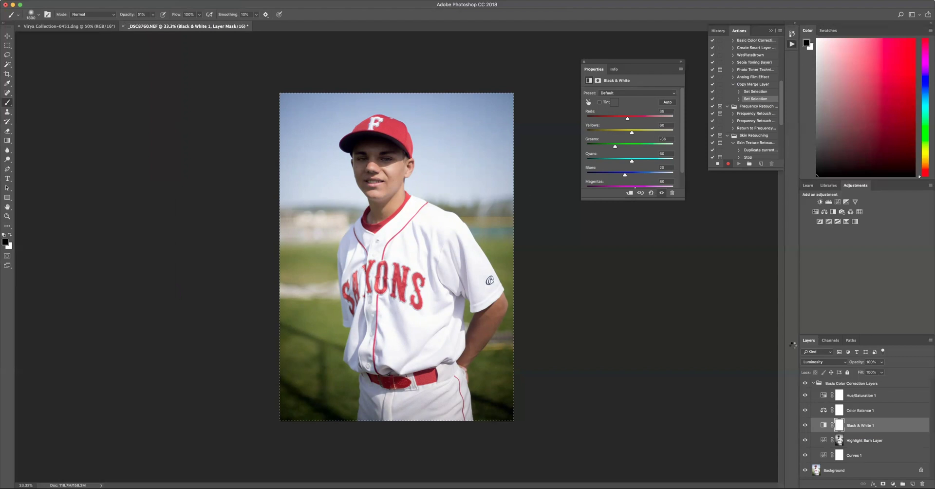
pyautogui.click(846, 384)
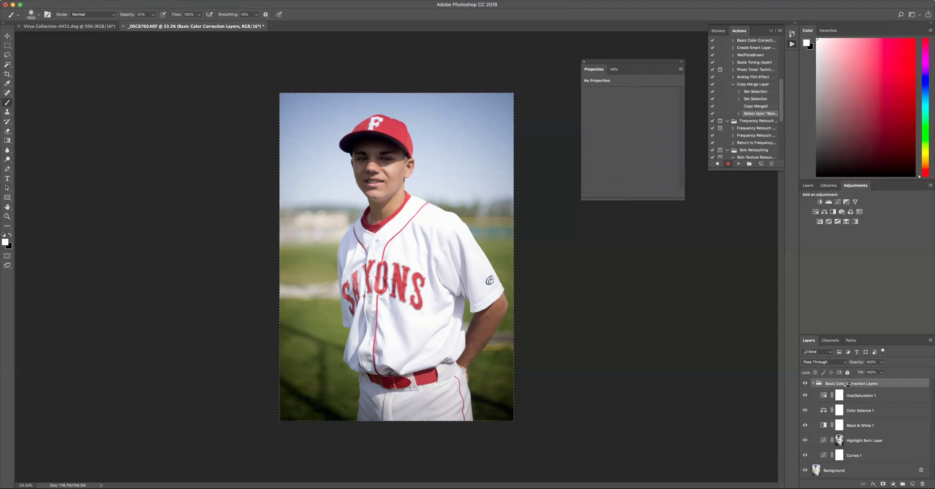
pyautogui.press('super+v')
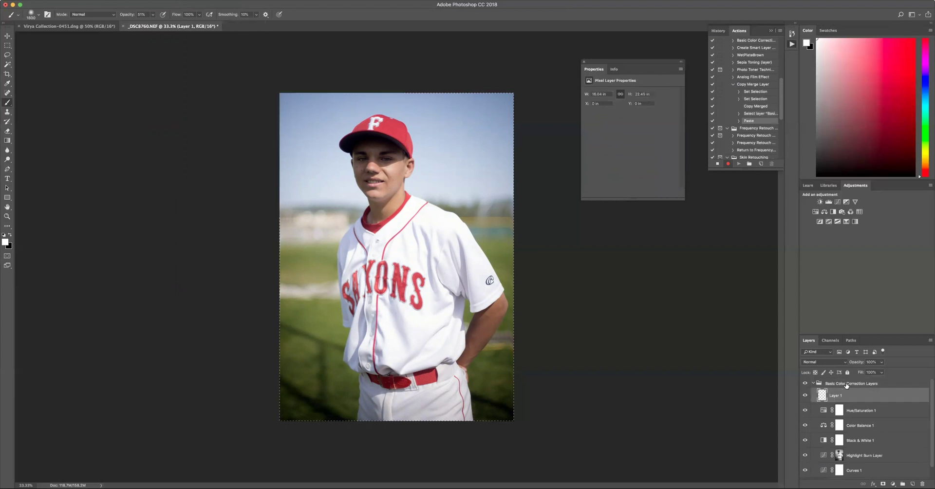
# Step: Move the pasted layer above the Basic Color Correction Layers group, hide the group, and stop recording the action
pyautogui.moveTo(840, 396); pyautogui.dragTo(835, 379)
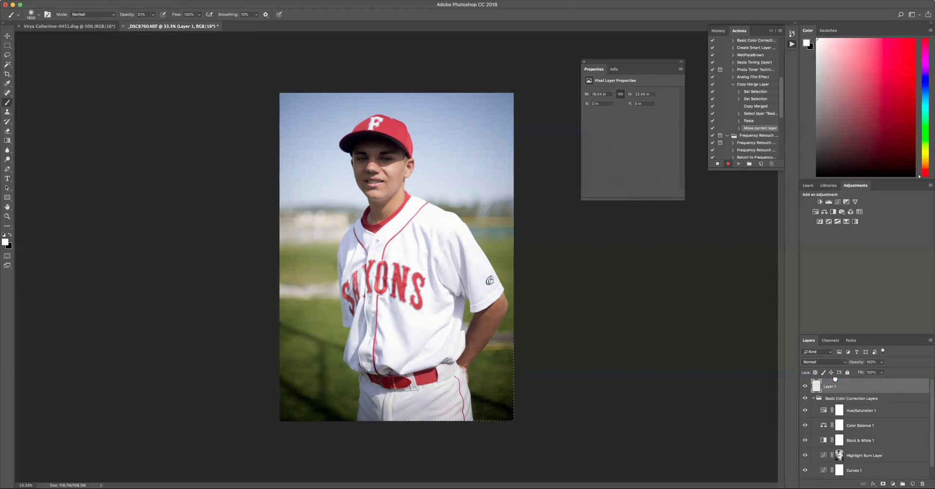
pyautogui.click(805, 399)
pyautogui.click(716, 165)
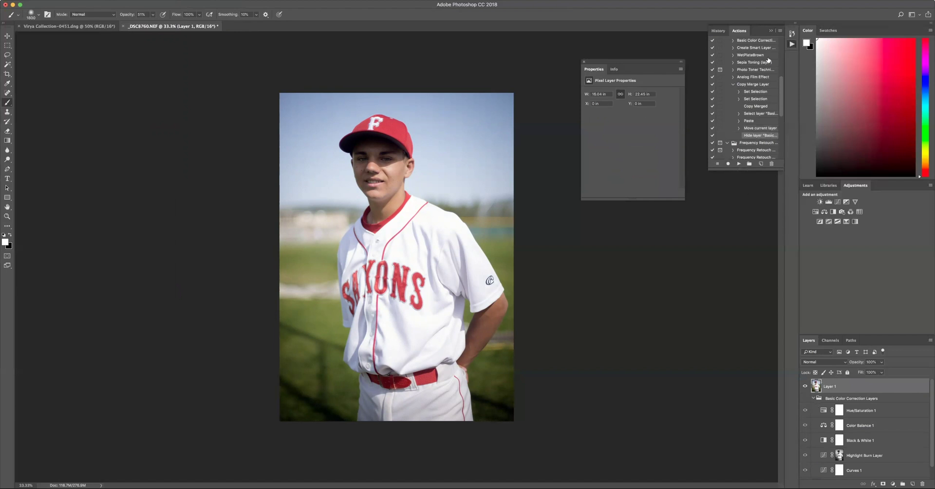
# Step: Return the Actions list to Button Mode and delete the pasted Layer 1
pyautogui.click(780, 35)
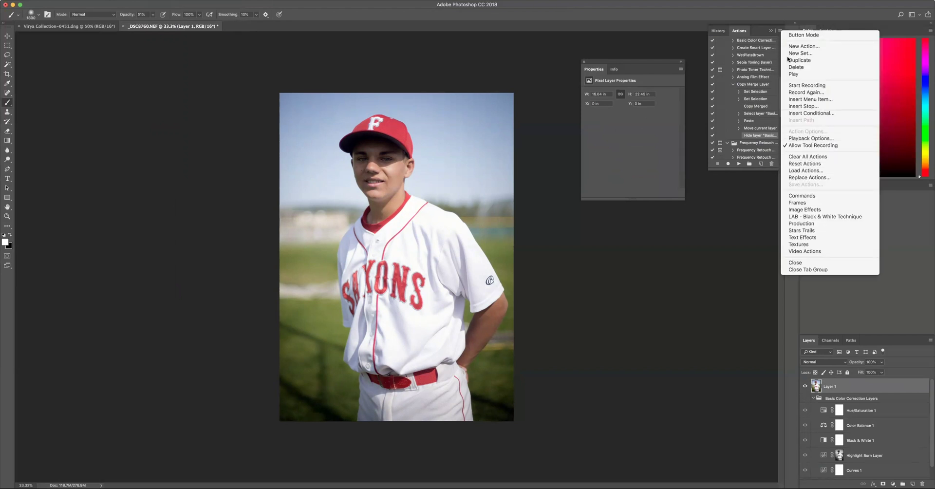
pyautogui.click(785, 36)
pyautogui.moveTo(816, 387); pyautogui.dragTo(822, 472)
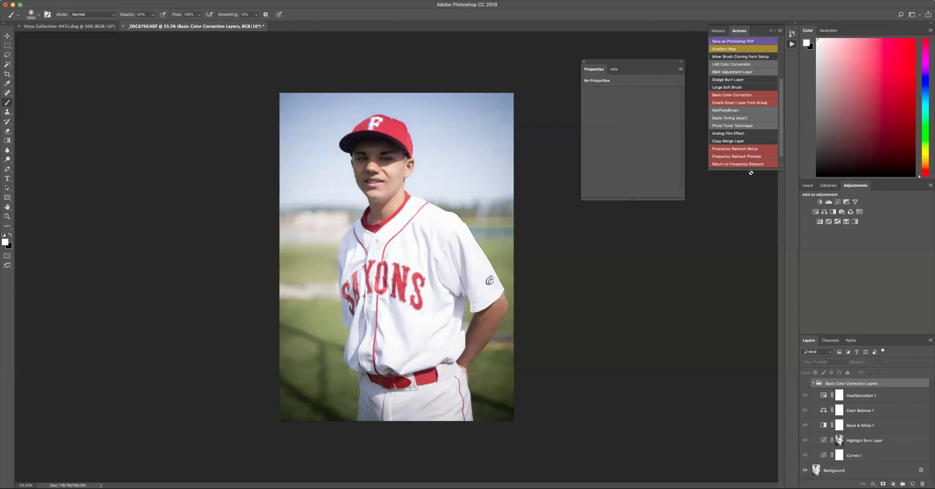
# Step: Find Copy Merge Layer among the action buttons and play it to add a merged layer above the group
pyautogui.scroll(3, 749, 168)
pyautogui.scroll(-3, 749, 165)
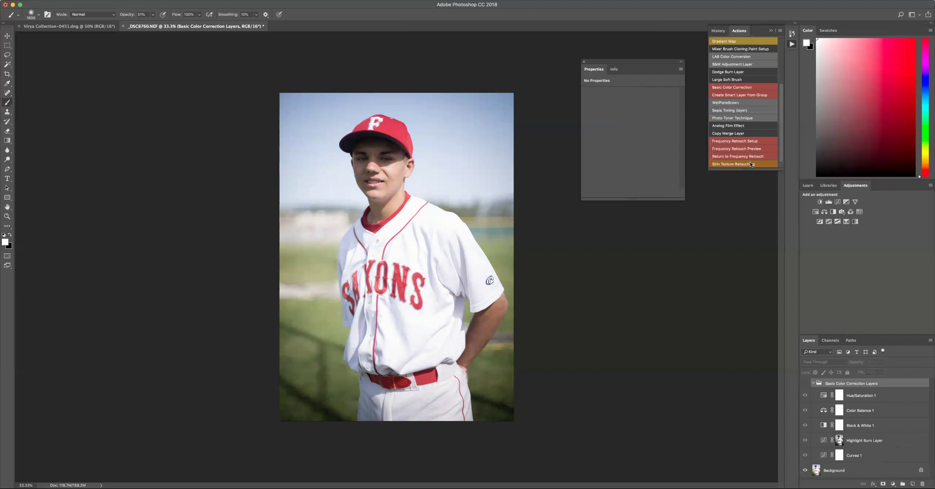
pyautogui.scroll(3, 752, 167)
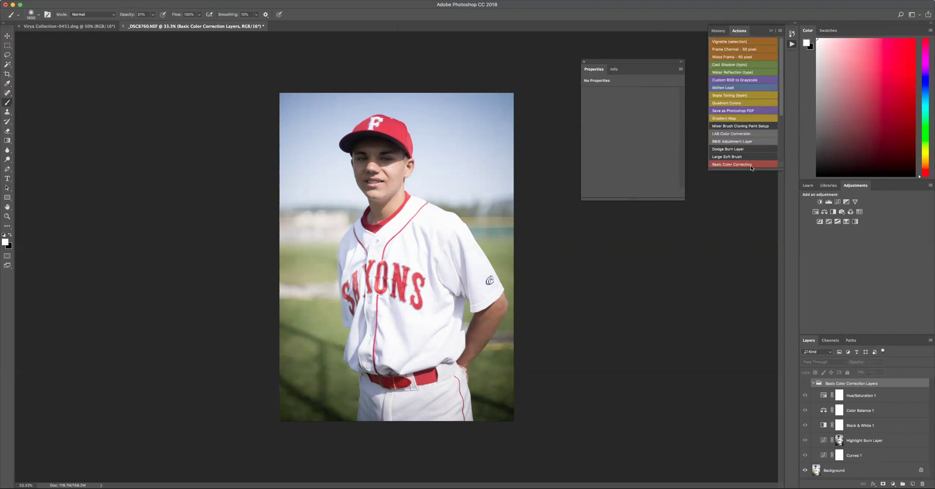
pyautogui.scroll(-2, 751, 167)
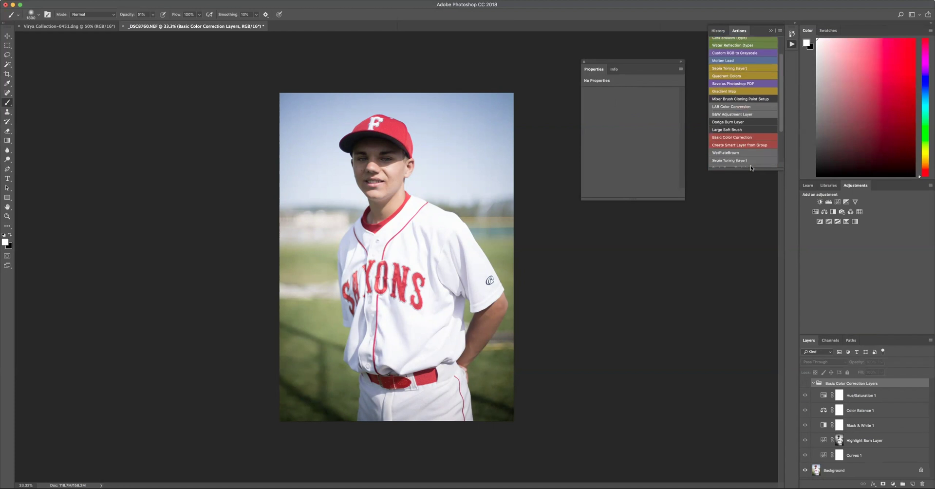
pyautogui.scroll(-3, 750, 155)
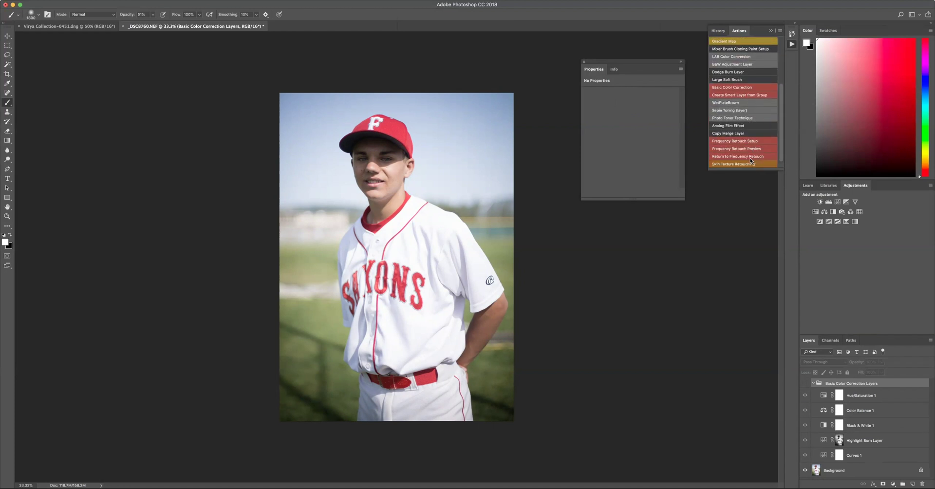
pyautogui.scroll(2, 756, 163)
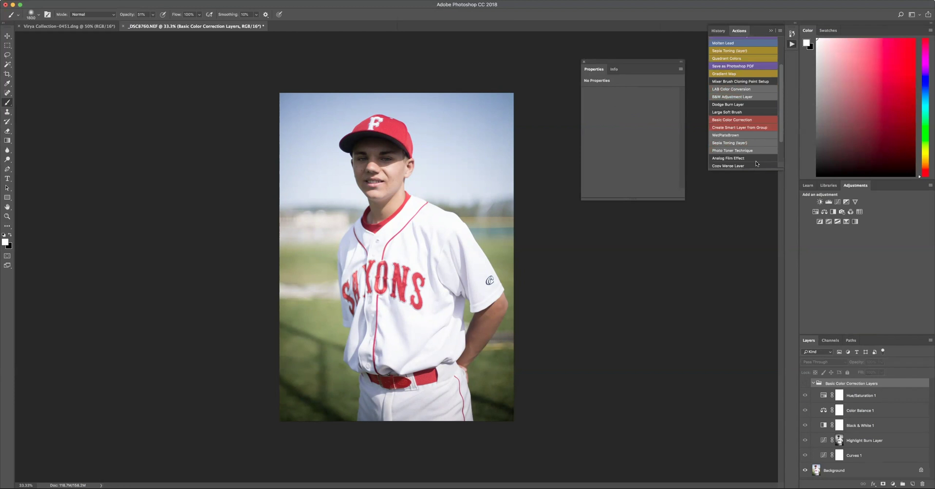
pyautogui.scroll(-2, 756, 163)
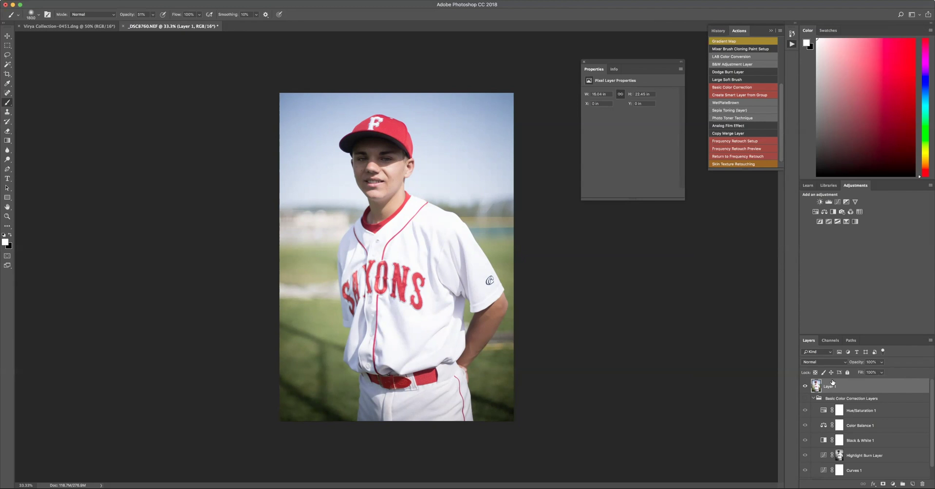
# Step: Run the Skin Texture Retouching action on Layer 1 and apply its Gaussian Blur with an increased radius
pyautogui.click(751, 166)
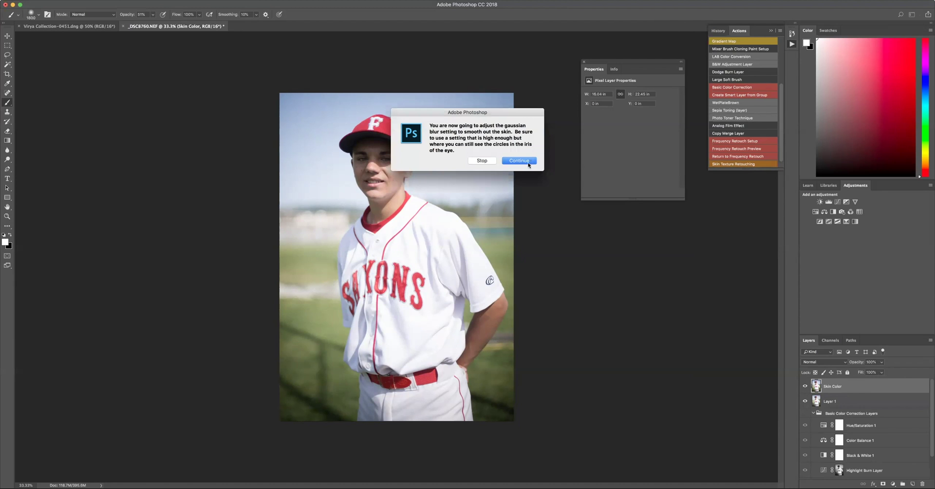
pyautogui.click(527, 164)
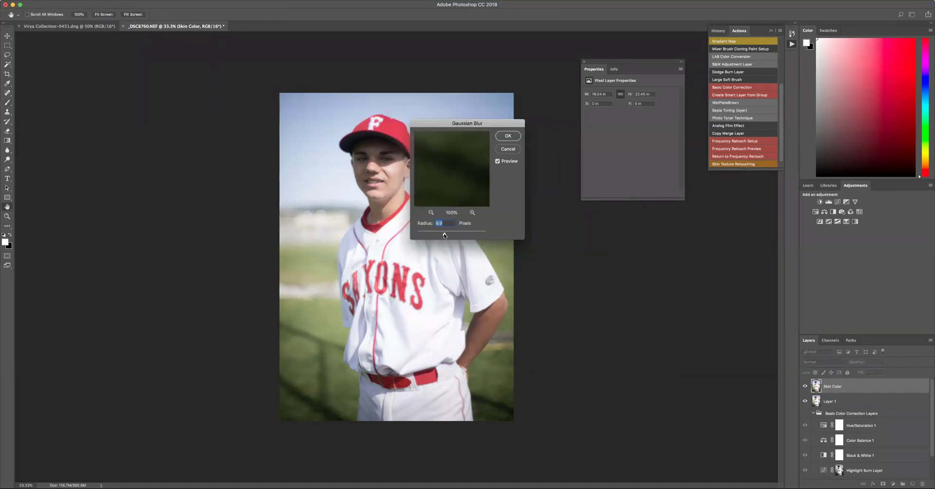
pyautogui.moveTo(444, 235); pyautogui.dragTo(451, 236)
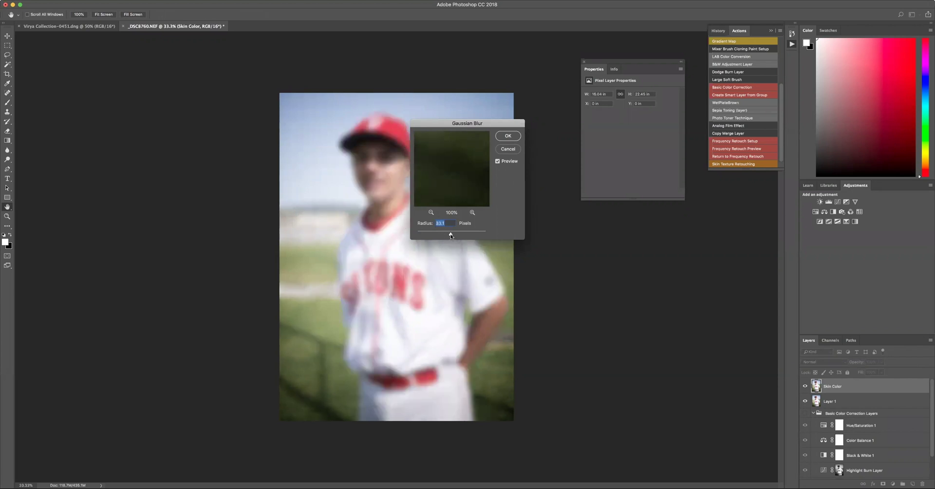
pyautogui.click(505, 139)
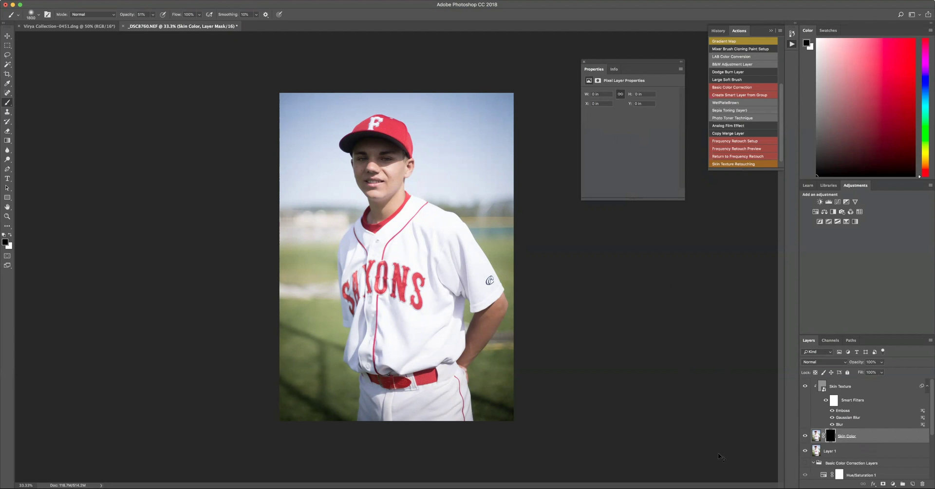
# Step: Paint white on the Skin Color layer mask over the cheeks and lower face with a 175 px brush
pyautogui.press('super+equal')
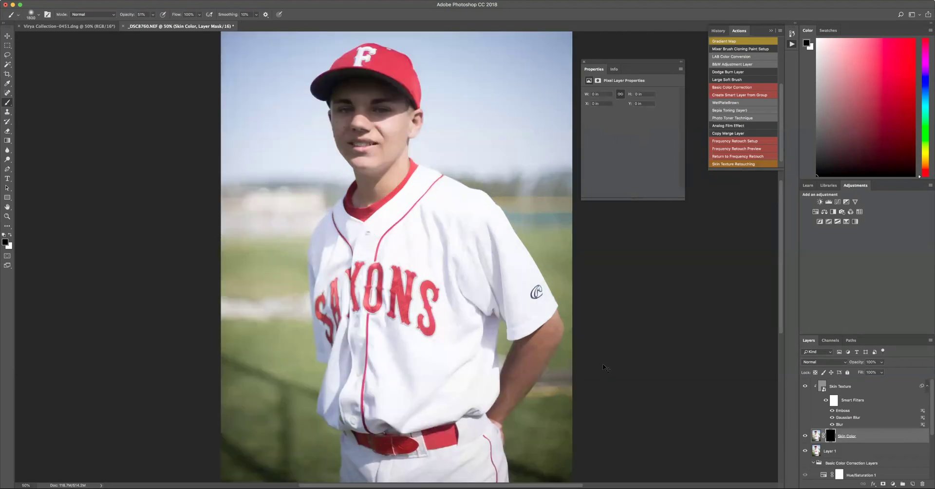
pyautogui.press('super+equal')
pyautogui.moveTo(505, 317); pyautogui.dragTo(506, 339)
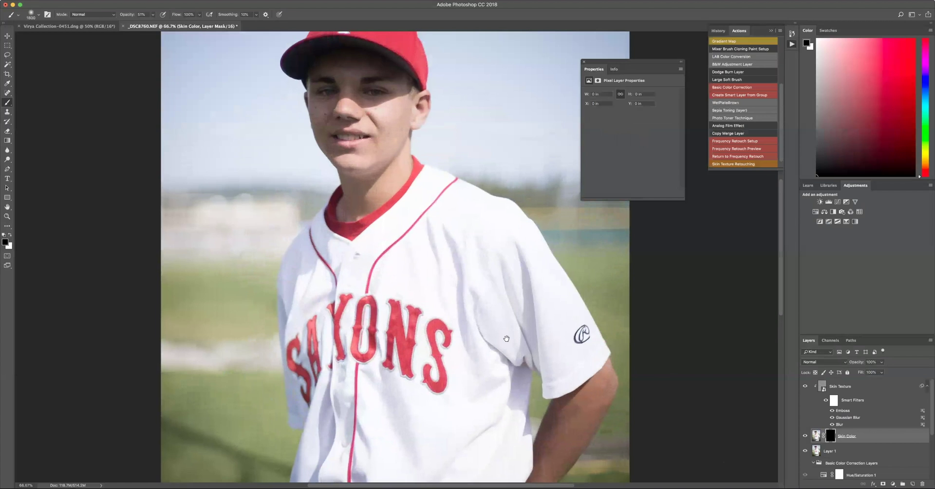
pyautogui.scroll(6, 506, 339)
pyautogui.press('[')
pyautogui.press('[')
pyautogui.press('[')
pyautogui.press('[')
pyautogui.press('[')
pyautogui.press('[')
pyautogui.press('[')
pyautogui.press('[')
pyautogui.press('[')
pyautogui.press('[')
pyautogui.press('[')
pyautogui.press('[')
pyautogui.press('[')
pyautogui.press('[')
pyautogui.press('[')
pyautogui.press('[')
pyautogui.press('[')
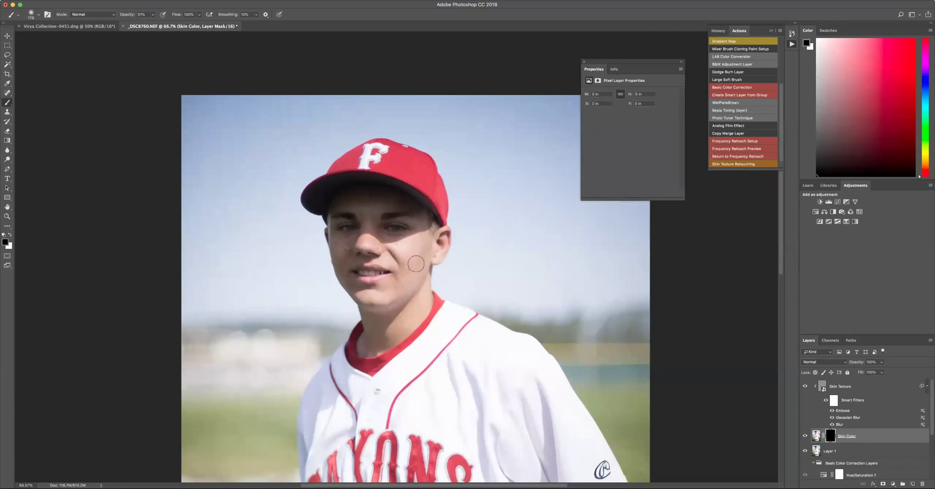
pyautogui.press('x')
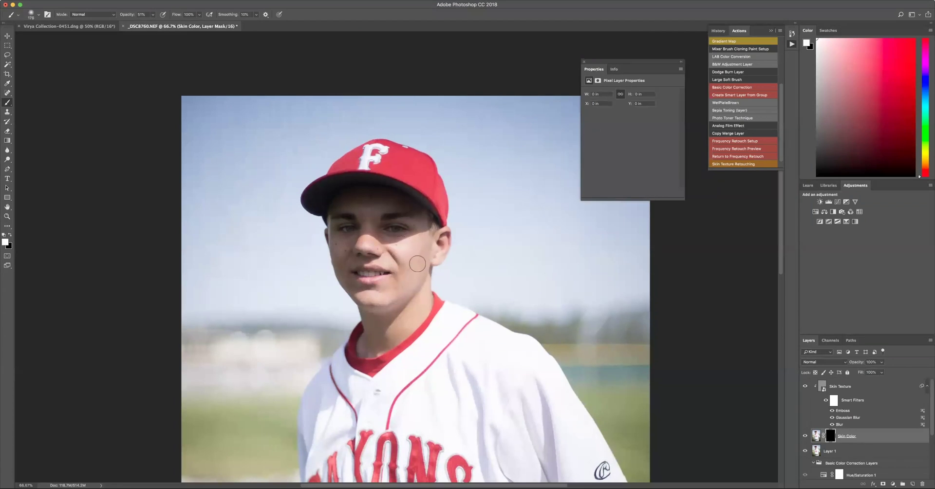
pyautogui.moveTo(408, 278)
pyautogui.mouseDown()
pyautogui.moveTo(387, 294)
pyautogui.moveTo(406, 287)
pyautogui.mouseUp()
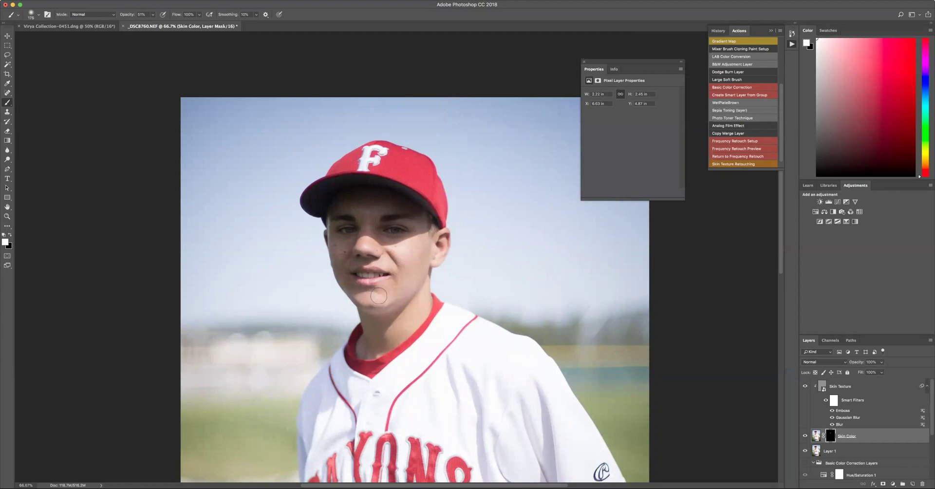
pyautogui.moveTo(399, 245); pyautogui.dragTo(412, 273)
# Step: Extend the white painting on the Skin Color mask along the bridge of the nose
pyautogui.press('super+1')
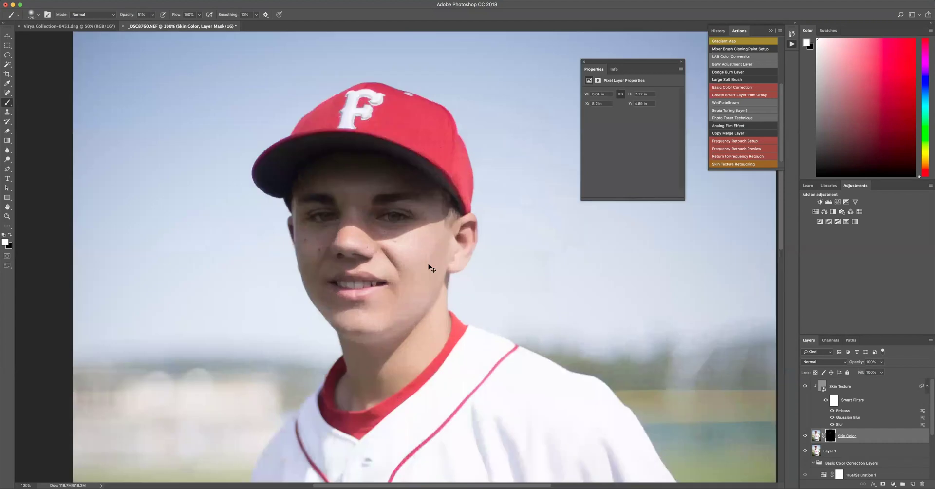
pyautogui.press('super+equal')
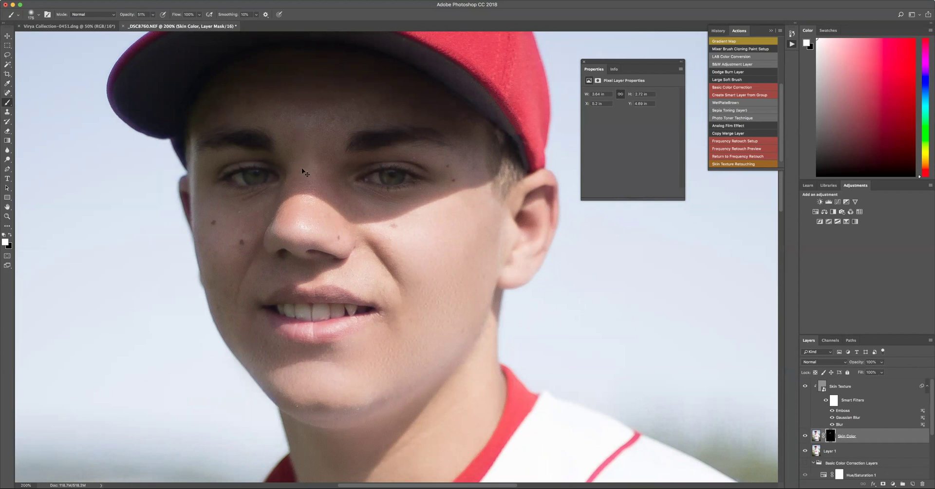
pyautogui.moveTo(302, 186); pyautogui.dragTo(301, 213)
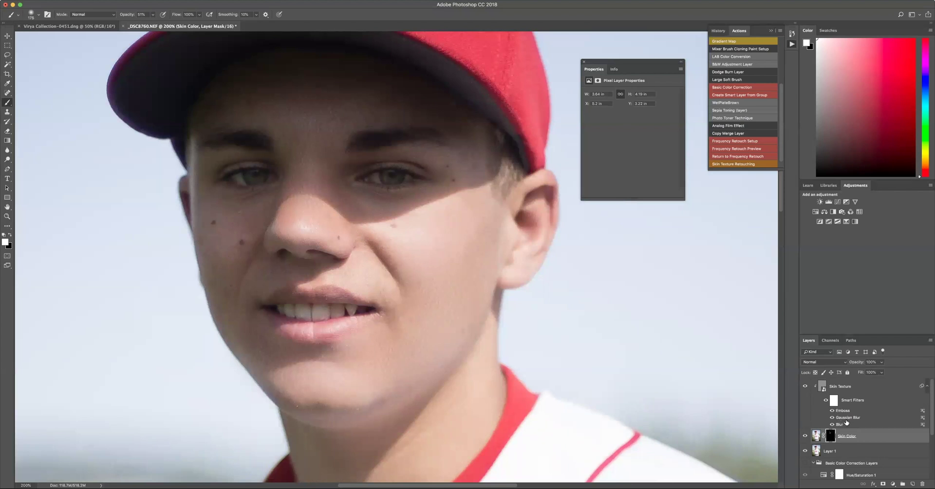
# Step: Adjust the height and light angle of the Emboss smart filter on the Skin Texture layer and apply it
pyautogui.click(842, 411)
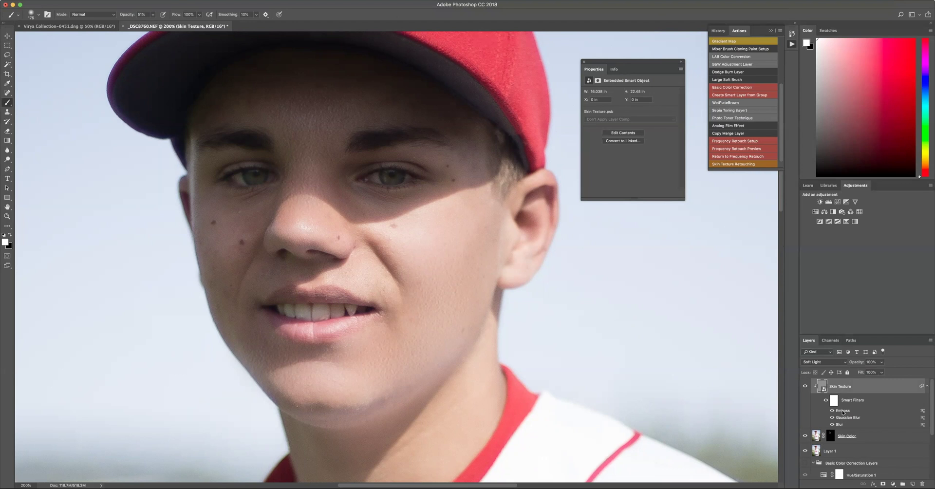
pyautogui.doubleClick(843, 413)
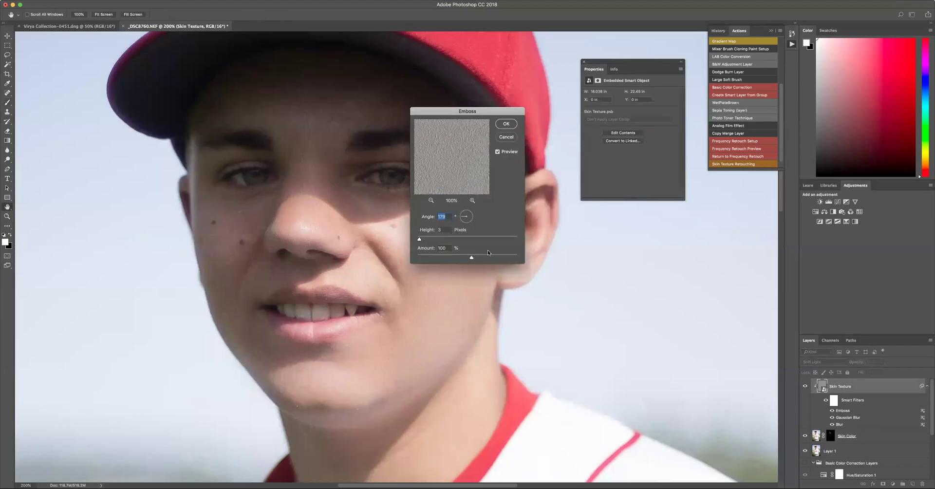
pyautogui.moveTo(420, 238); pyautogui.dragTo(416, 238)
pyautogui.moveTo(462, 219); pyautogui.dragTo(472, 218)
pyautogui.moveTo(472, 219); pyautogui.dragTo(471, 219)
pyautogui.click(509, 125)
pyautogui.click(508, 124)
pyautogui.press('b')
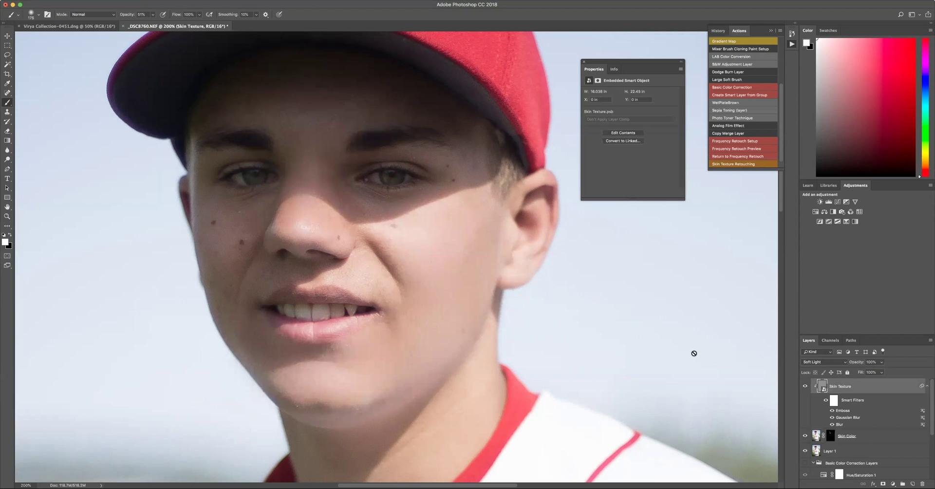
# Step: Target the Skin Color layer mask and reduce the brush size to 100 px
pyautogui.click(829, 438)
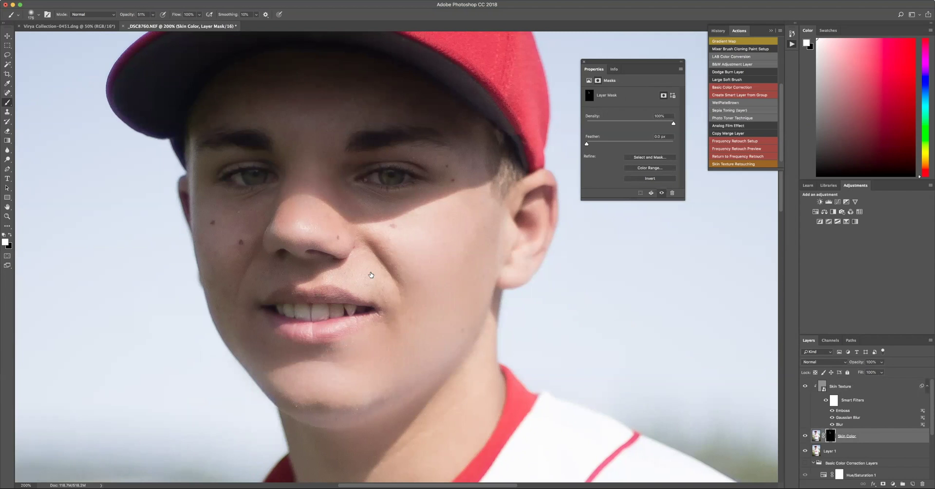
pyautogui.press('[')
pyautogui.press('[')
pyautogui.press('[')
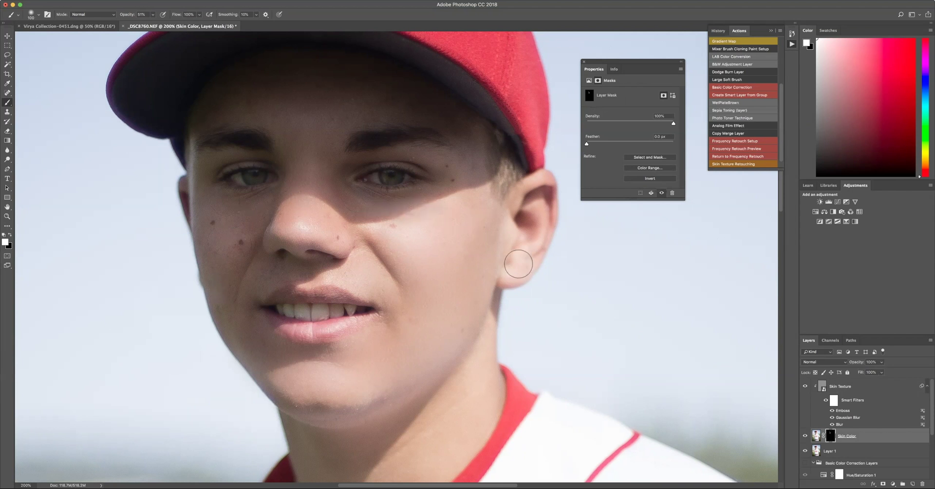
# Step: Group the Skin Texture and Skin Color layers and name the group "SKin Retouch"
pyautogui.press('super+minus')
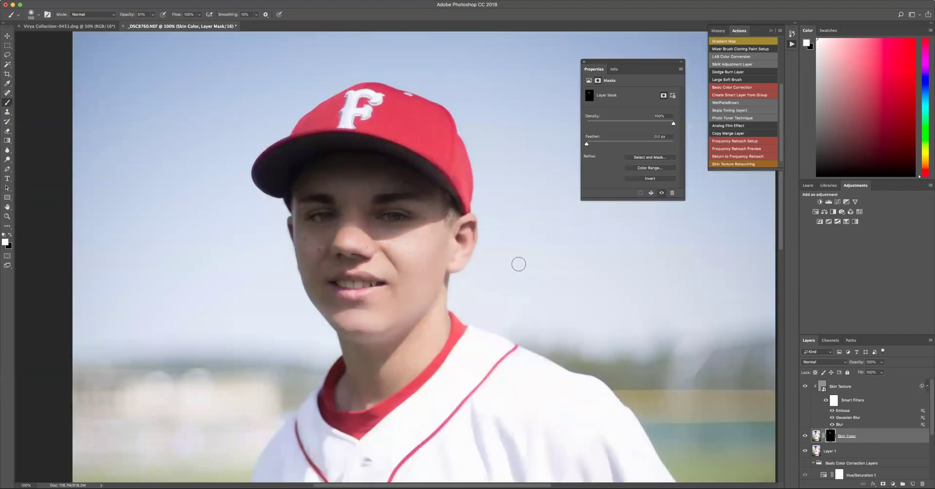
pyautogui.click(867, 388)
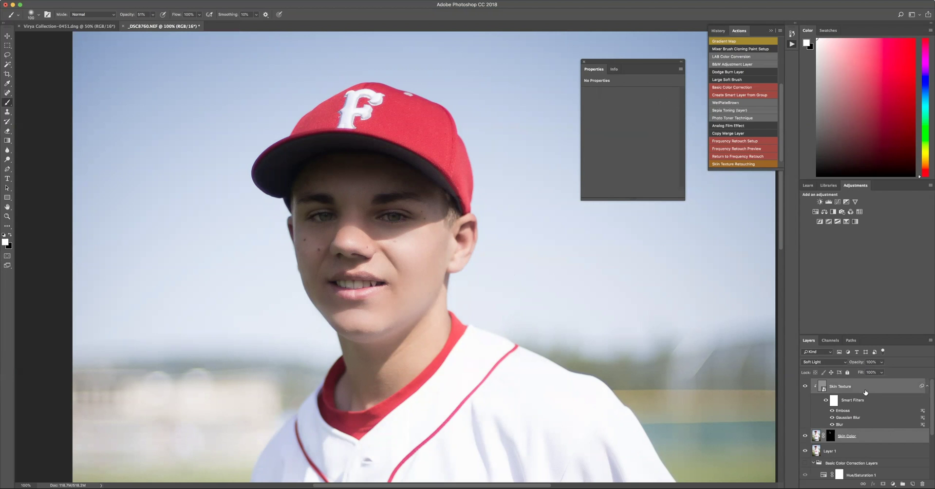
pyautogui.click(120, 0)
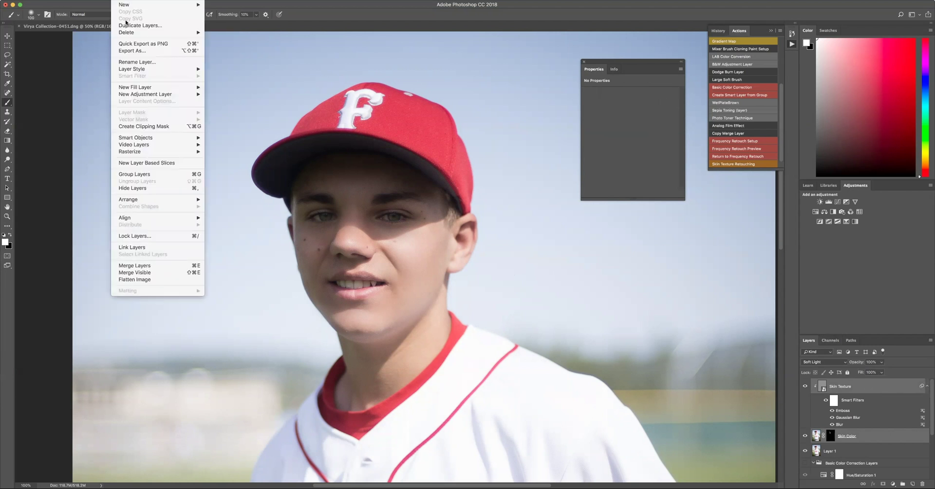
pyautogui.click(150, 174)
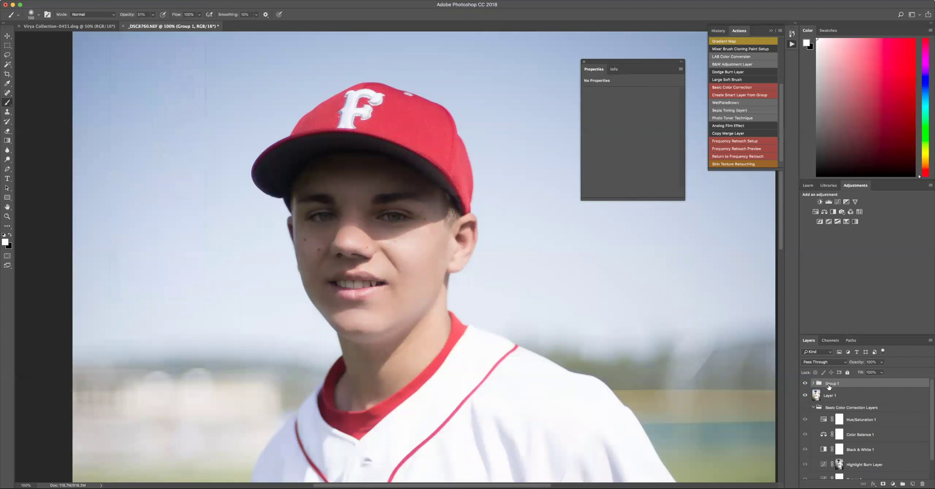
pyautogui.write('SKin Retouch')
pyautogui.press('Return')
# Step: Compare the portrait with and without the SKin Retouch group, expand the group, and examine the whole photo
pyautogui.click(805, 383)
pyautogui.click(805, 384)
pyautogui.click(805, 384)
pyautogui.click(805, 384)
pyautogui.click(812, 384)
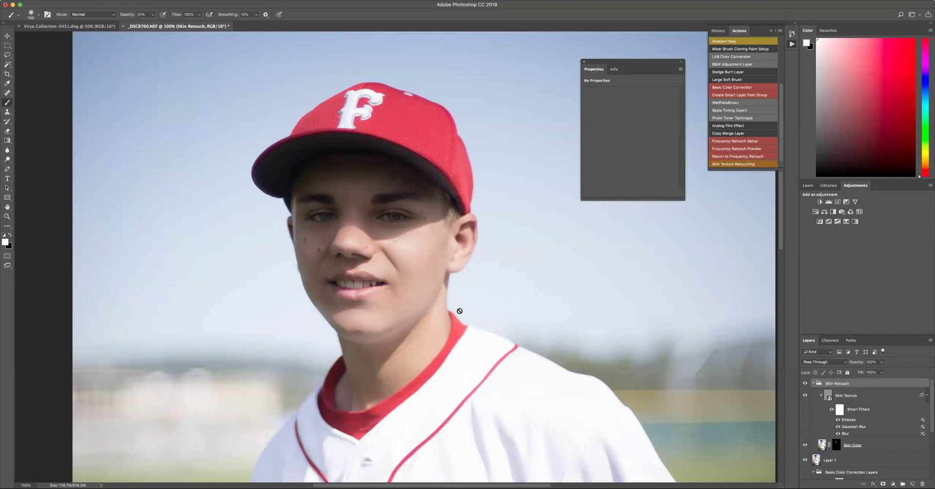
pyautogui.press('super+minus')
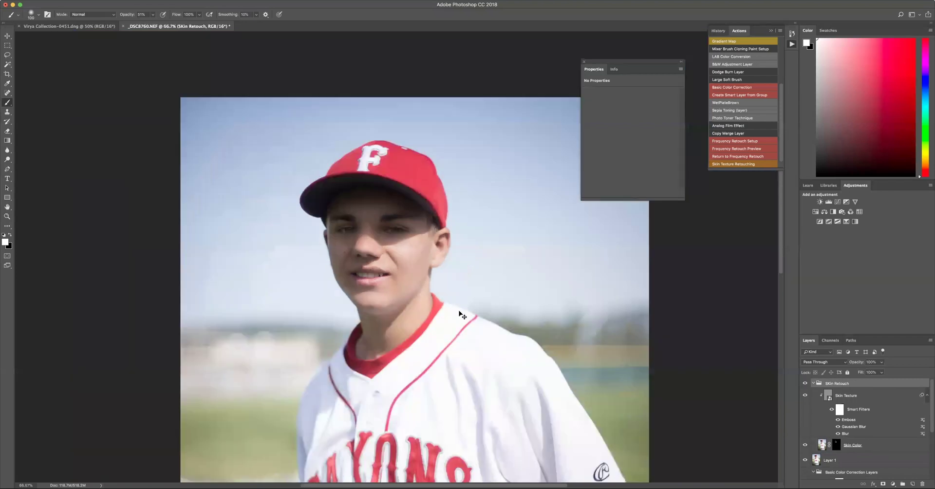
pyautogui.press('super+minus')
pyautogui.press('super+minus')
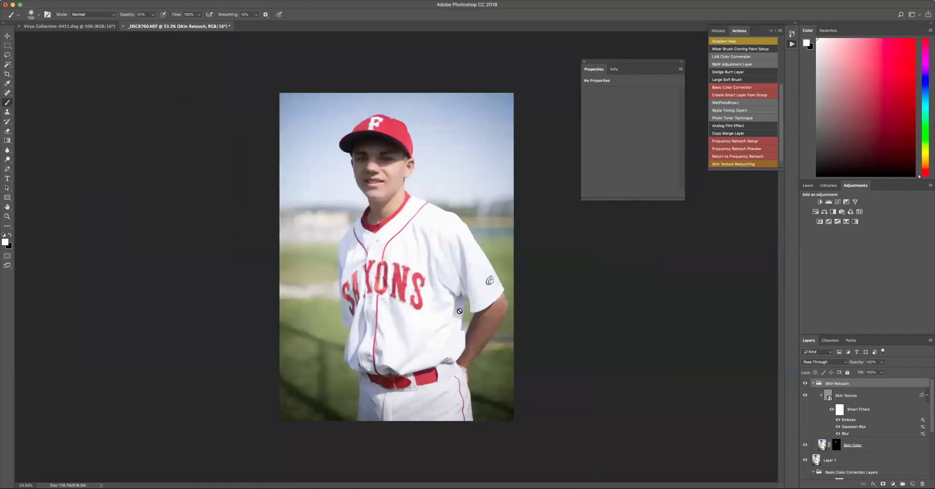